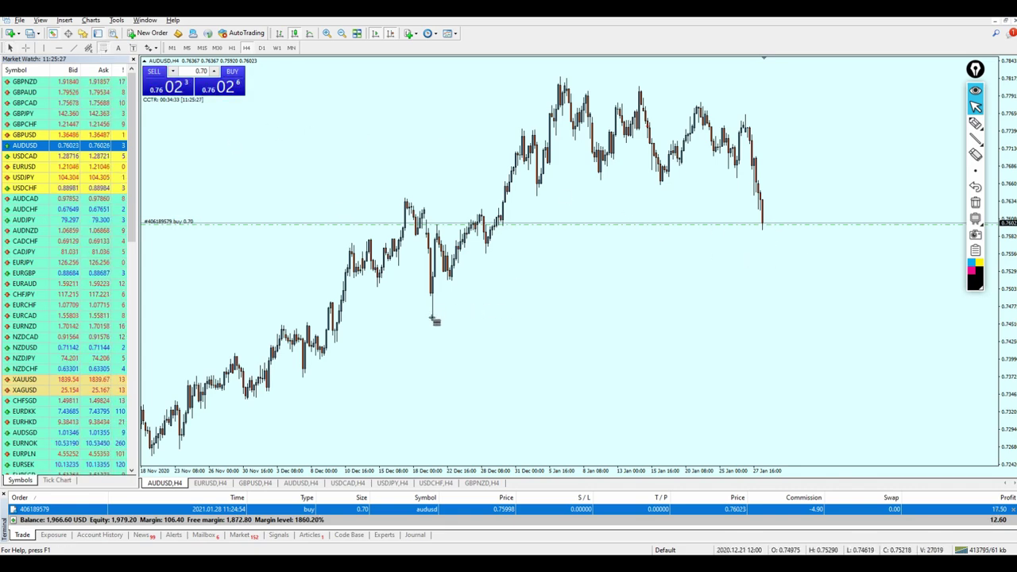
Draw a Fibonacci retracement from the swing low to the high and circle the latest candles
{"action": "left_click_drag", "start_coordinate": [434, 317], "coordinate": [583, 81]}
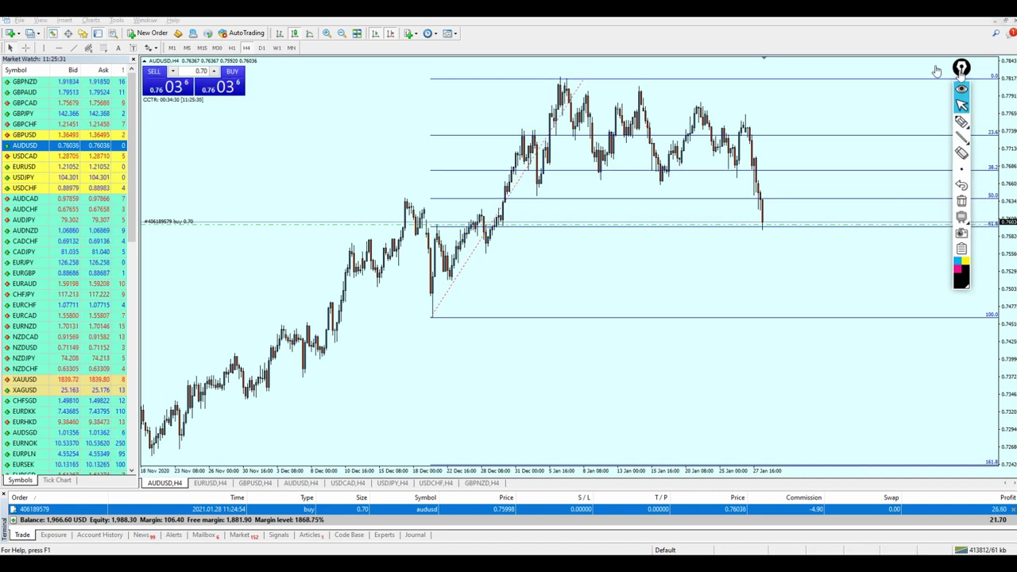
{"action": "left_click", "coordinate": [930, 116]}
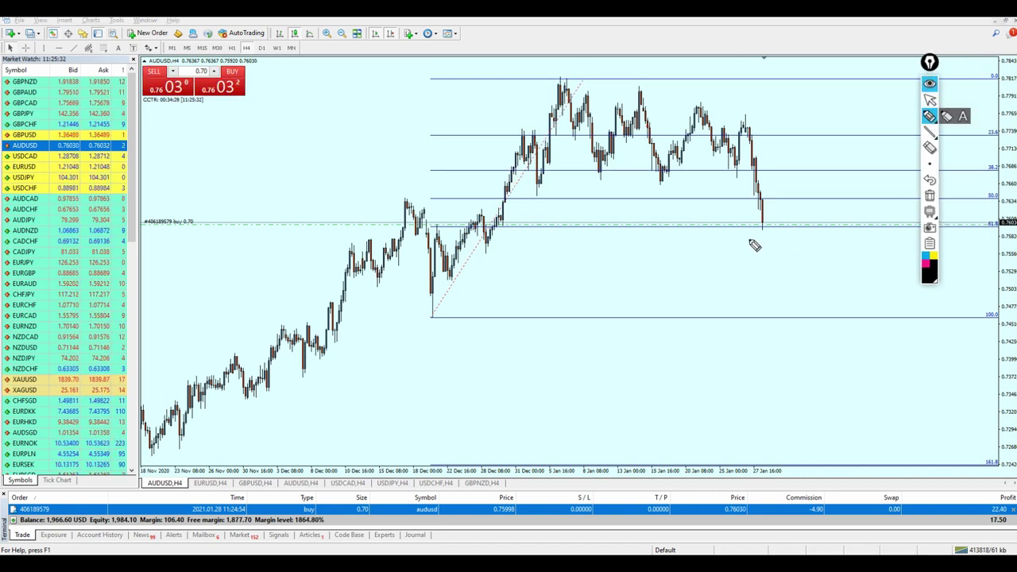
{"action": "mouse_move", "coordinate": [755, 246]}
{"action": "left_mouse_down"}
{"action": "mouse_move", "coordinate": [791, 216]}
{"action": "mouse_move", "coordinate": [765, 247]}
{"action": "left_mouse_up"}
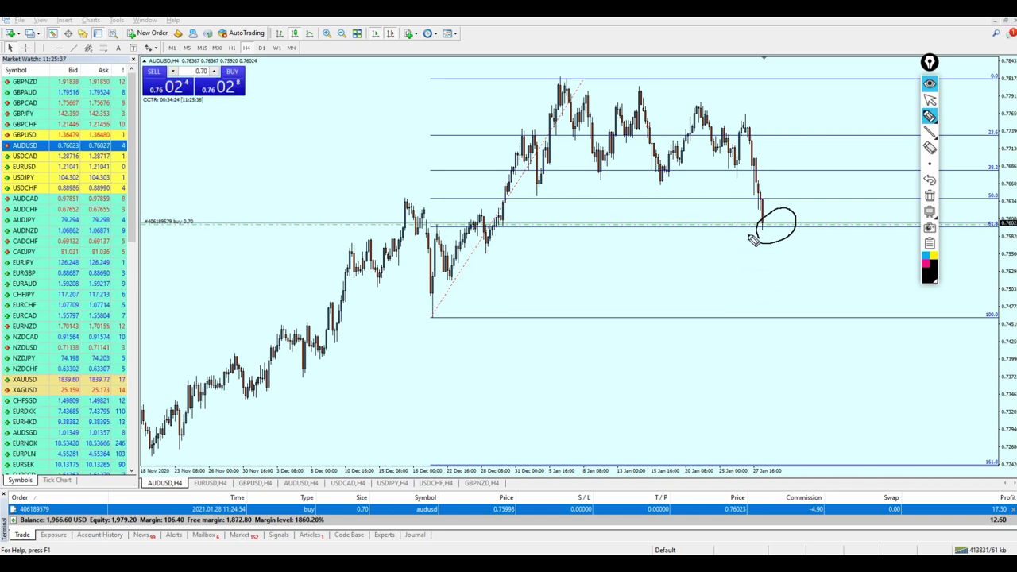
Mark support with an underlined S2 note, plus an arrow and S at the earlier support touch
{"action": "left_click_drag", "start_coordinate": [770, 265], "coordinate": [801, 287]}
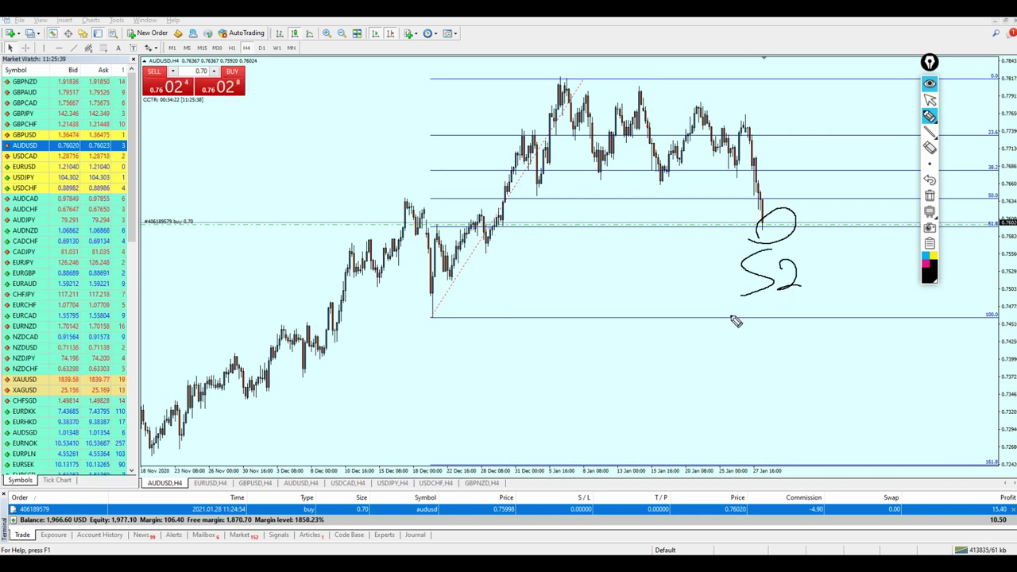
{"action": "left_click_drag", "start_coordinate": [723, 319], "coordinate": [827, 305]}
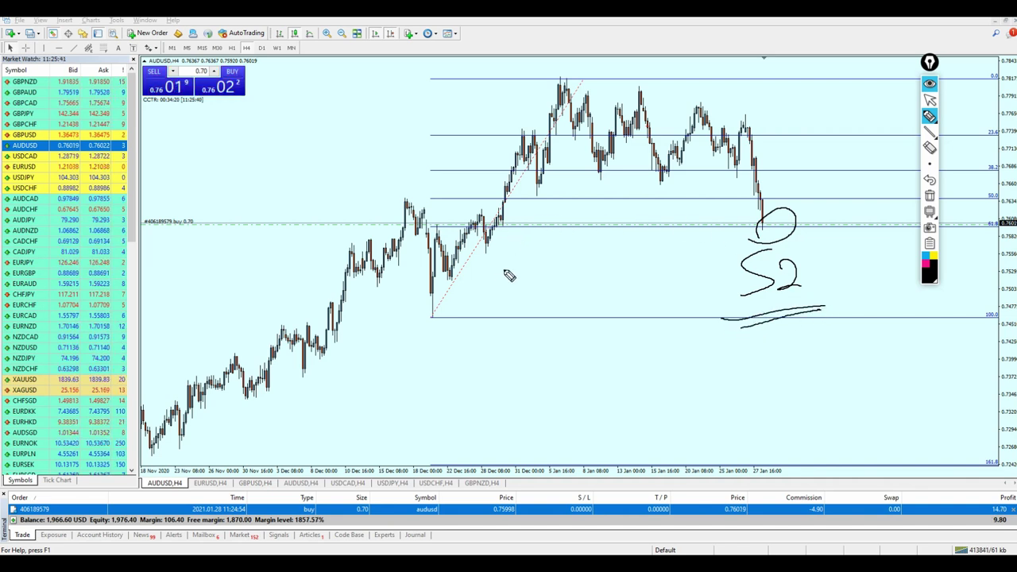
{"action": "left_click_drag", "start_coordinate": [496, 240], "coordinate": [509, 244]}
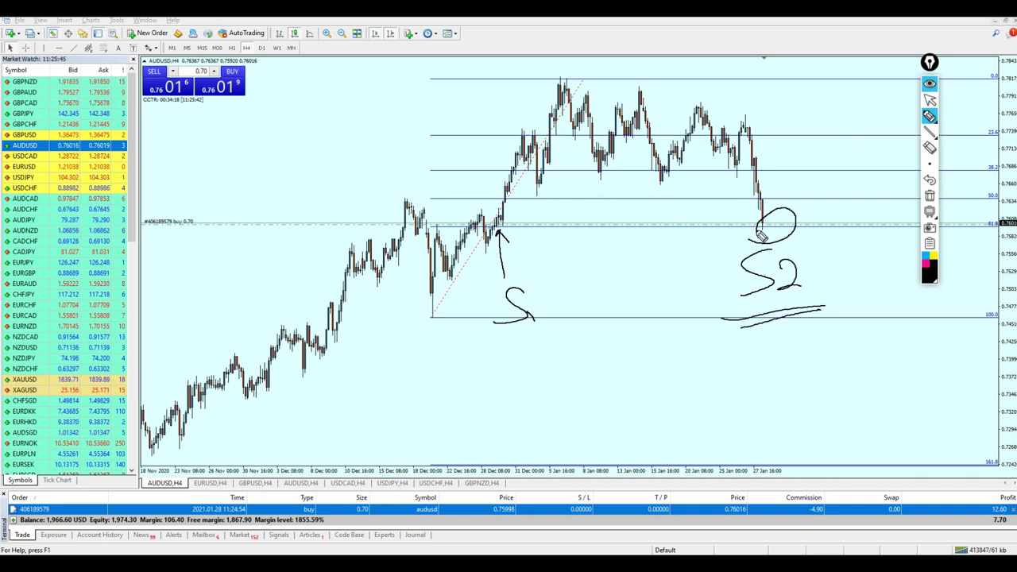
{"action": "left_click_drag", "start_coordinate": [759, 237], "coordinate": [769, 247]}
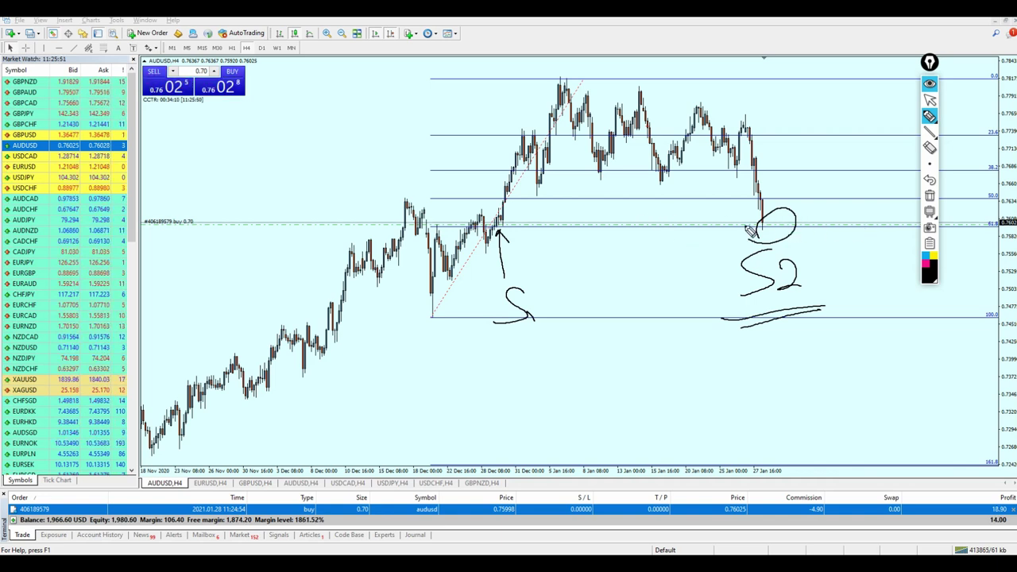
{"action": "left_click", "coordinate": [930, 99]}
Erase the hand-drawn notes and set the buy's take profit to 0.76412 and stop loss to 0.75548
{"action": "left_click", "coordinate": [929, 211]}
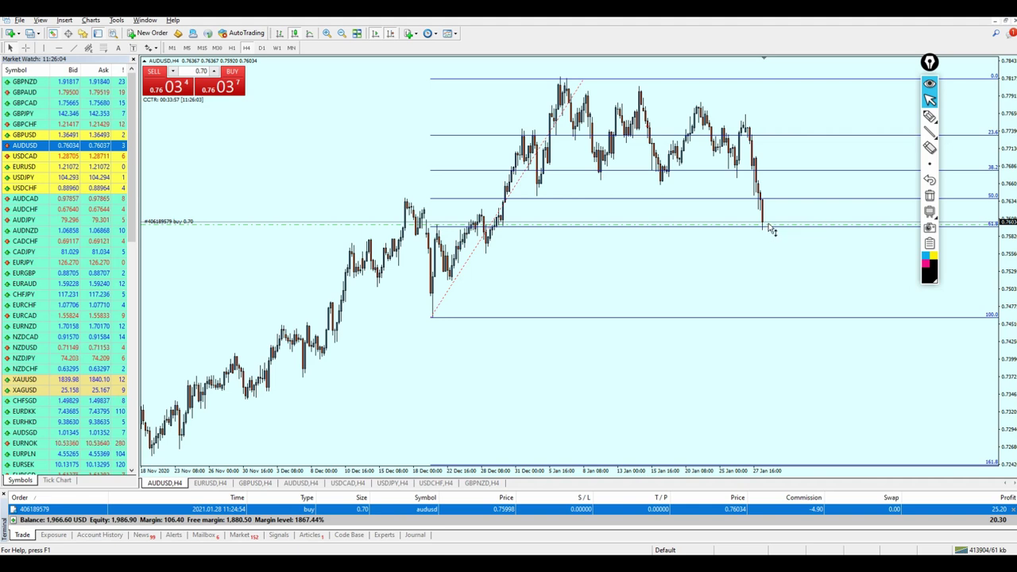
{"action": "left_click_drag", "start_coordinate": [772, 228], "coordinate": [781, 203]}
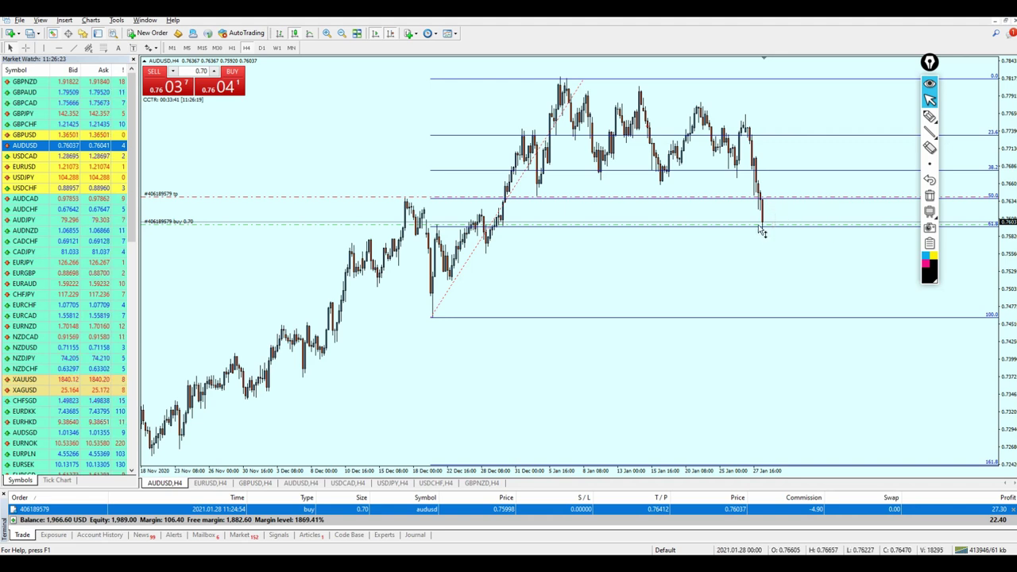
{"action": "left_click_drag", "start_coordinate": [763, 224], "coordinate": [761, 259]}
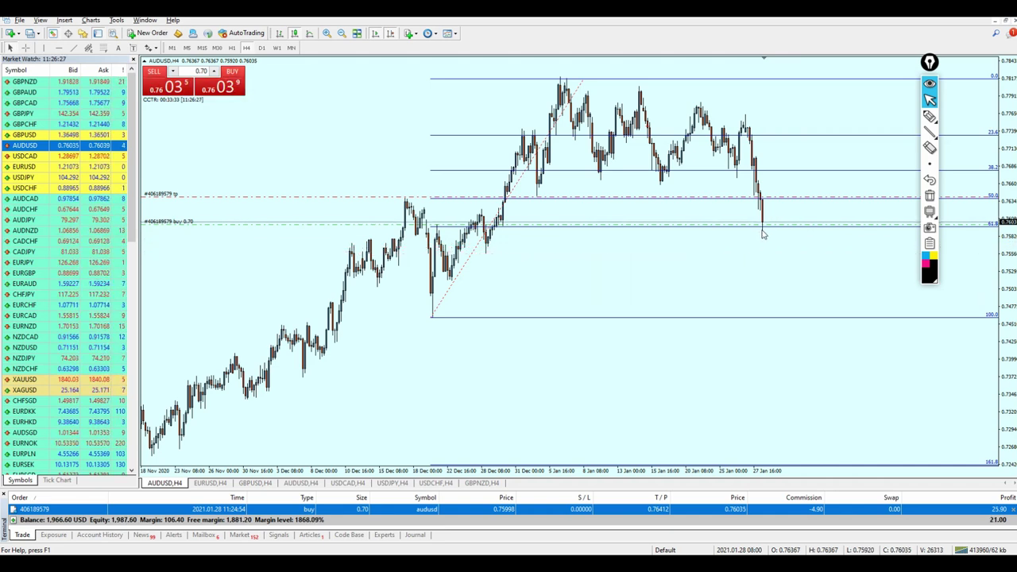
{"action": "left_click_drag", "start_coordinate": [494, 258], "coordinate": [497, 260]}
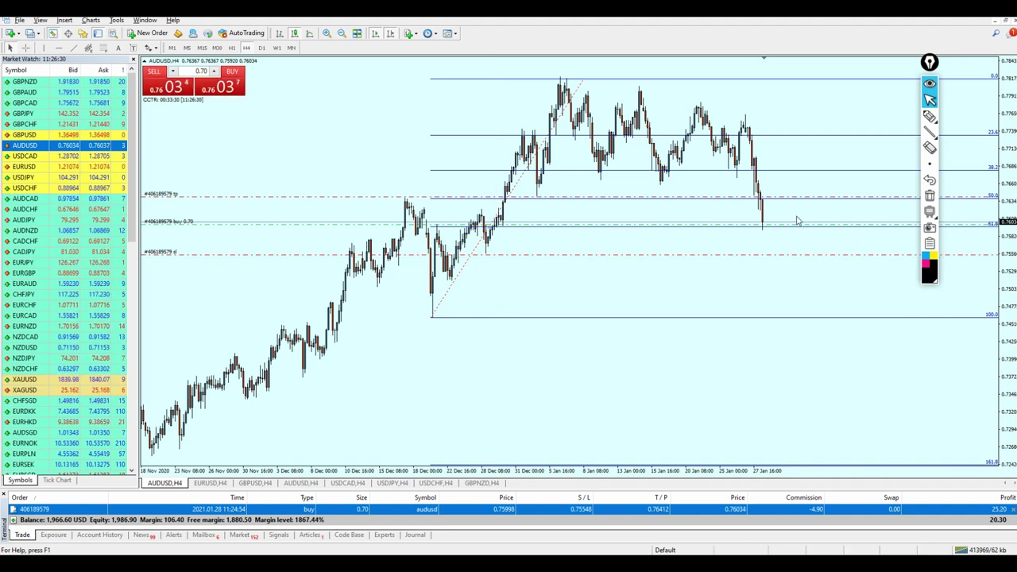
{"action": "left_click", "coordinate": [930, 117]}
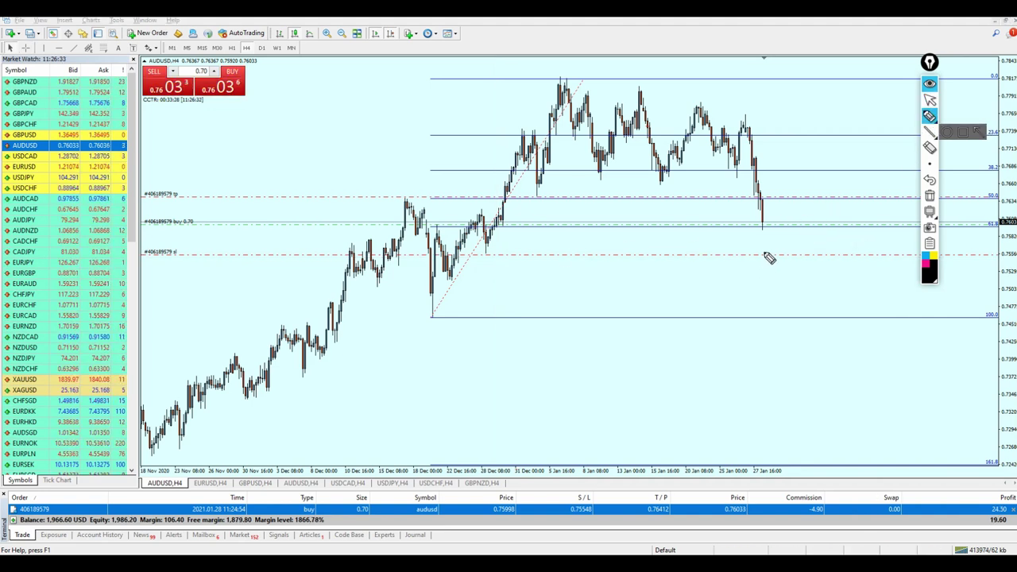
{"action": "left_click_drag", "start_coordinate": [752, 256], "coordinate": [755, 254]}
{"action": "left_click_drag", "start_coordinate": [759, 204], "coordinate": [759, 216]}
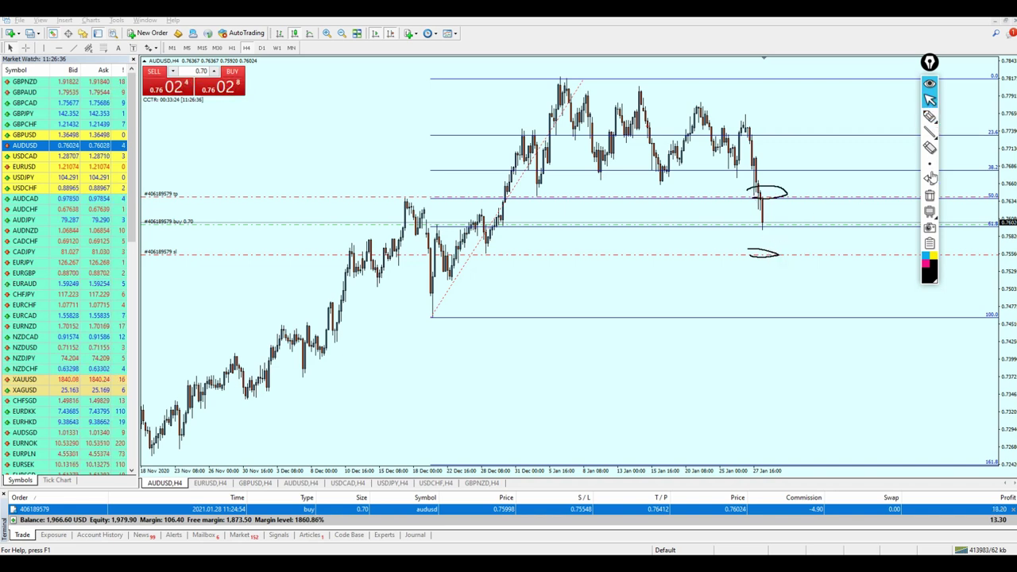
{"action": "left_click", "coordinate": [930, 196]}
{"action": "left_click", "coordinate": [930, 117]}
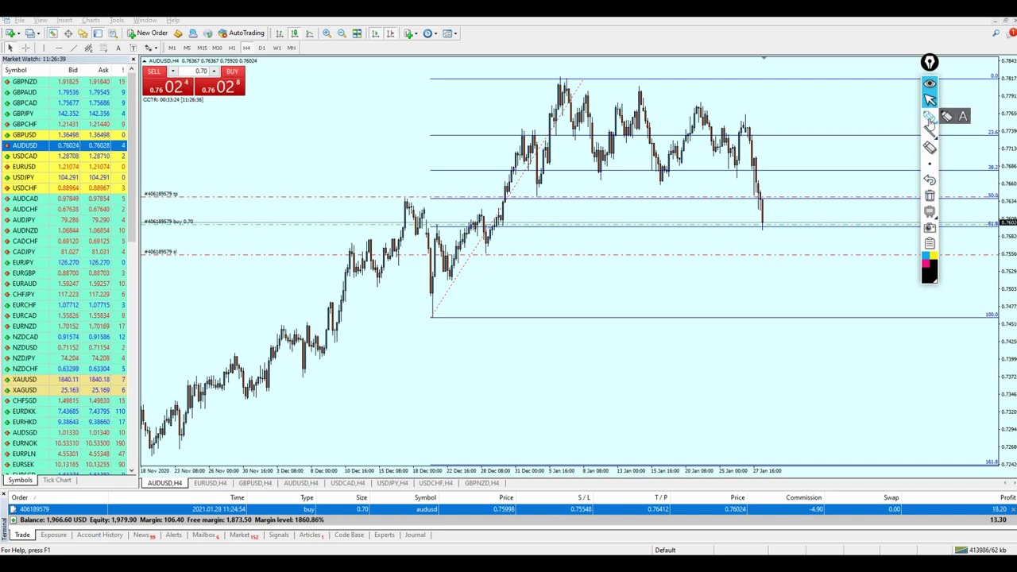
{"action": "mouse_move", "coordinate": [738, 268]}
{"action": "left_mouse_down"}
{"action": "mouse_move", "coordinate": [795, 255]}
{"action": "mouse_move", "coordinate": [771, 266]}
{"action": "left_mouse_up"}
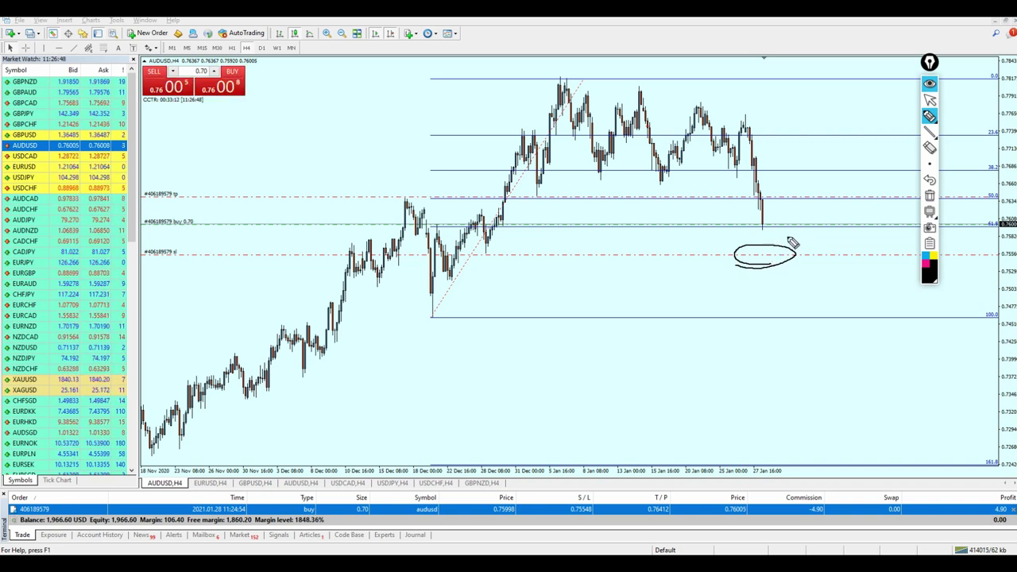
{"action": "left_click", "coordinate": [924, 197]}
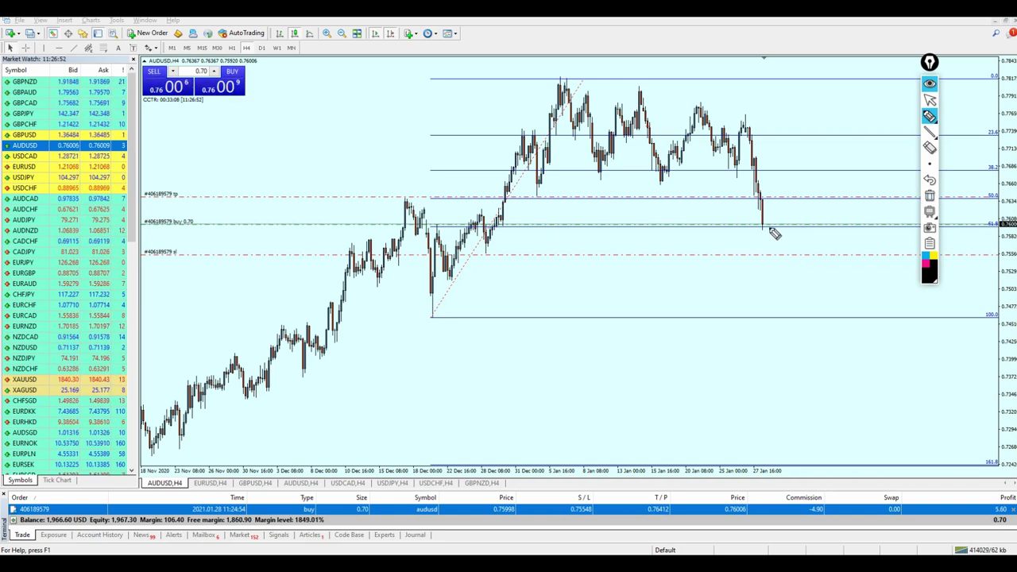
{"action": "left_click_drag", "start_coordinate": [770, 359], "coordinate": [770, 359]}
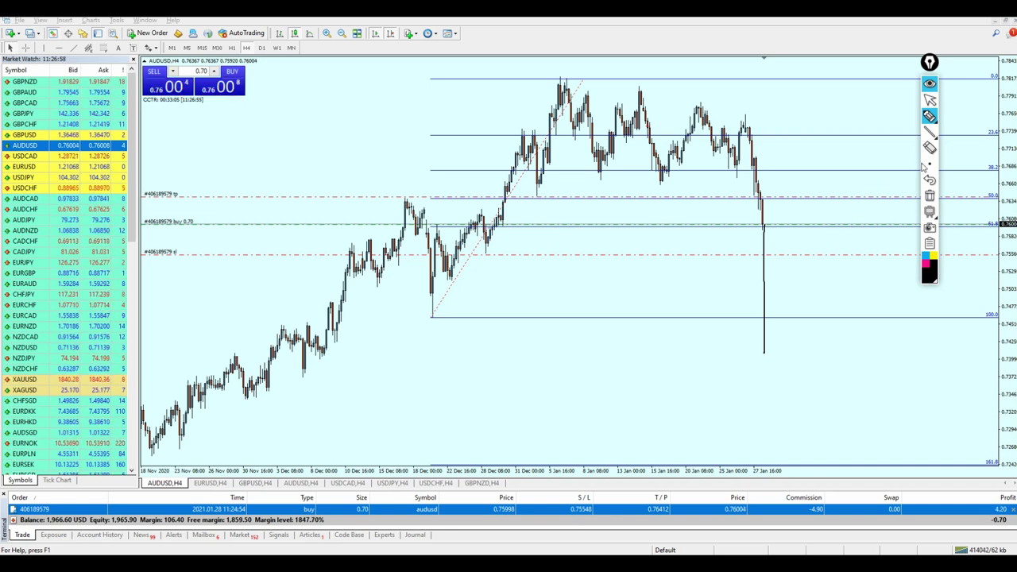
{"action": "left_click", "coordinate": [930, 179]}
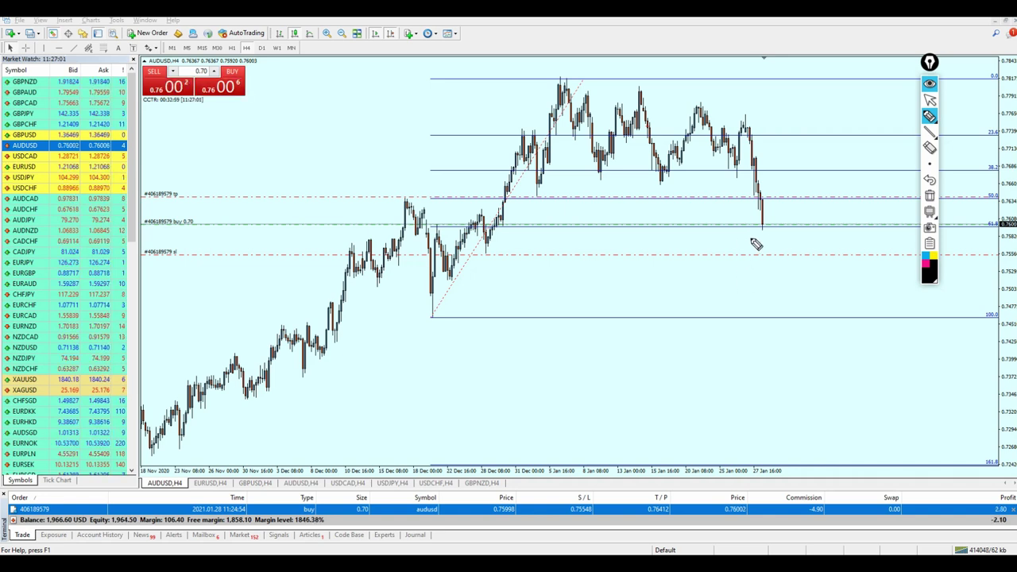
{"action": "left_click", "coordinate": [930, 100]}
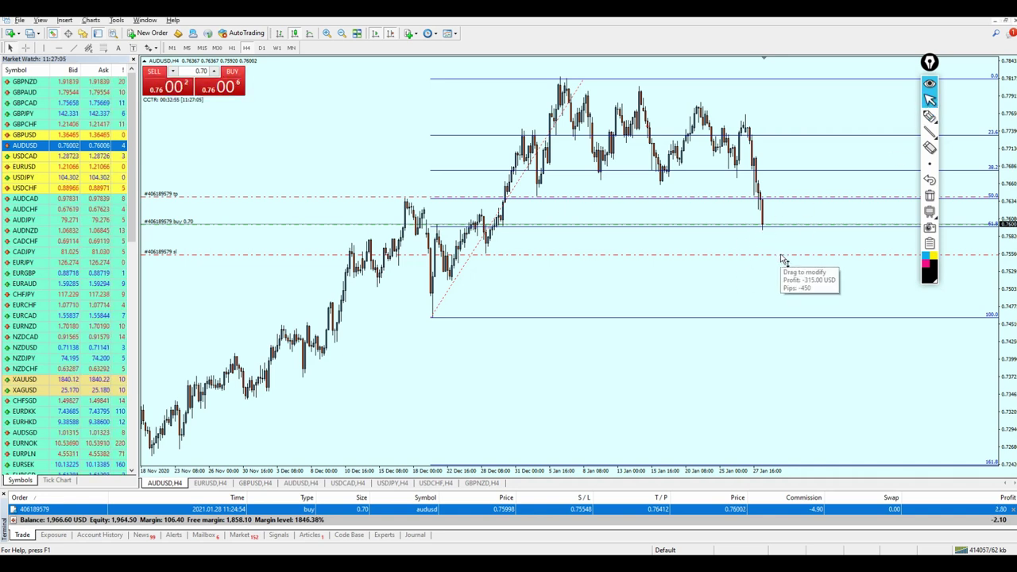
With the pen, circle the open order and write an underlined 1,200 $ note below the Fibonacci line
{"action": "left_click", "coordinate": [930, 116]}
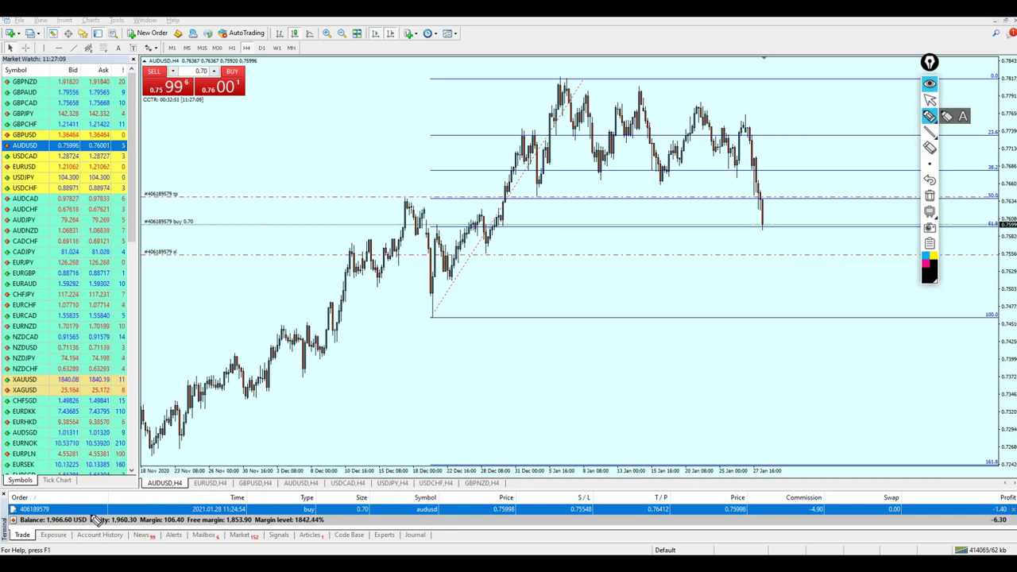
{"action": "left_click_drag", "start_coordinate": [95, 521], "coordinate": [60, 548]}
{"action": "left_click_drag", "start_coordinate": [527, 332], "coordinate": [542, 374]}
{"action": "left_click_drag", "start_coordinate": [550, 351], "coordinate": [554, 383]}
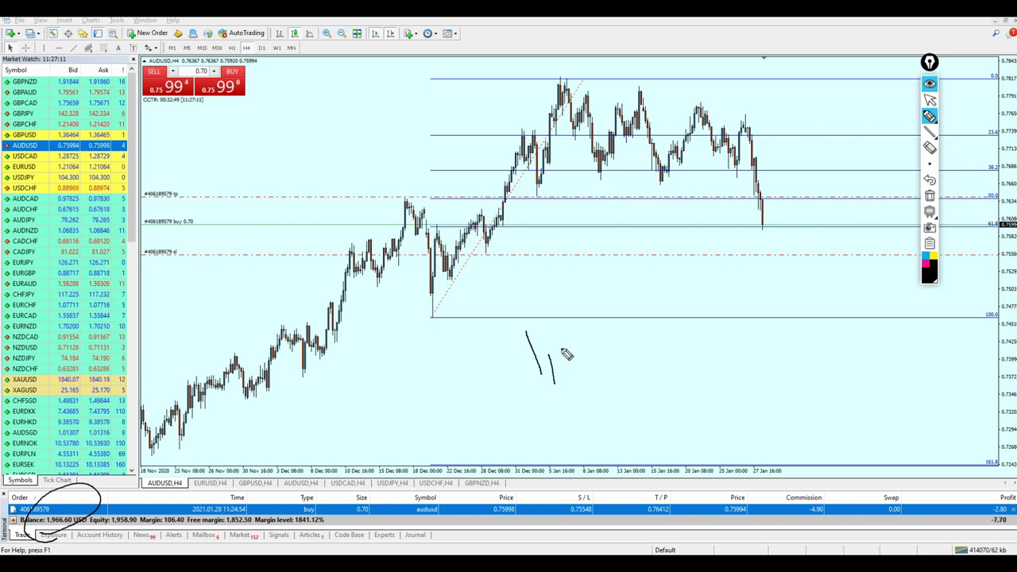
{"action": "left_click_drag", "start_coordinate": [560, 317], "coordinate": [609, 341]}
{"action": "left_click_drag", "start_coordinate": [614, 332], "coordinate": [612, 327]}
{"action": "left_click_drag", "start_coordinate": [685, 271], "coordinate": [682, 274]}
{"action": "left_click_drag", "start_coordinate": [740, 255], "coordinate": [747, 296]}
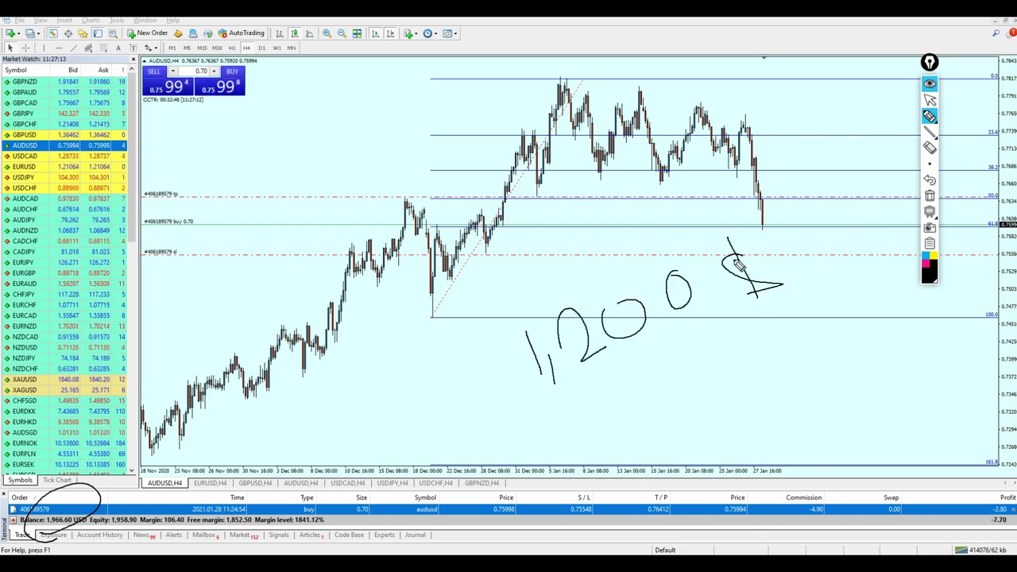
{"action": "mouse_move", "coordinate": [728, 237]}
{"action": "left_mouse_down"}
{"action": "mouse_move", "coordinate": [759, 310]}
{"action": "mouse_move", "coordinate": [517, 422]}
{"action": "mouse_move", "coordinate": [698, 335]}
{"action": "left_mouse_up"}
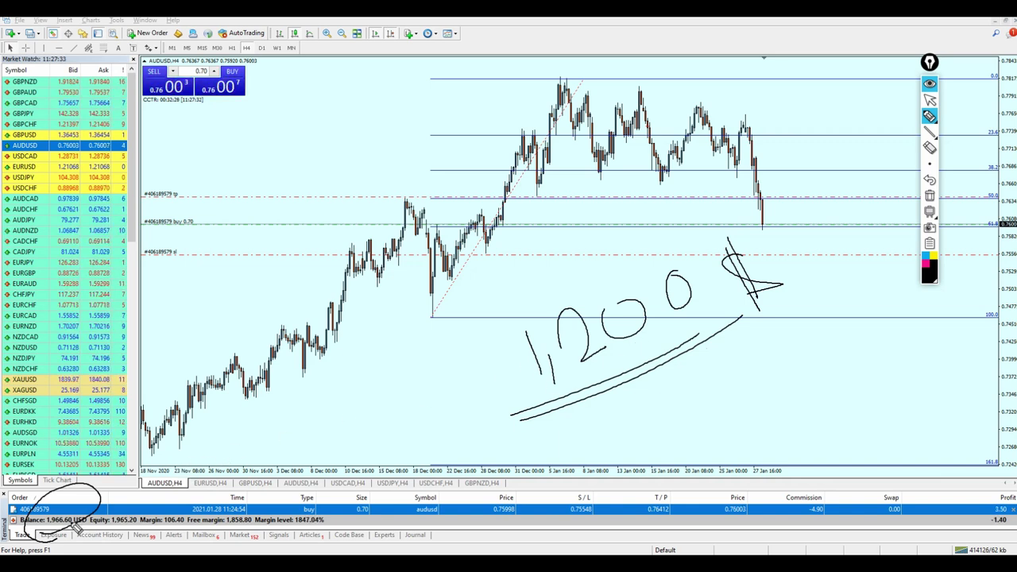
Add an underlined 30 $ note with arrows toward the recent drop, take profit and stop loss
{"action": "mouse_move", "coordinate": [143, 469]}
{"action": "left_mouse_down"}
{"action": "mouse_move", "coordinate": [342, 385]}
{"action": "mouse_move", "coordinate": [354, 393]}
{"action": "mouse_move", "coordinate": [415, 304]}
{"action": "left_mouse_up"}
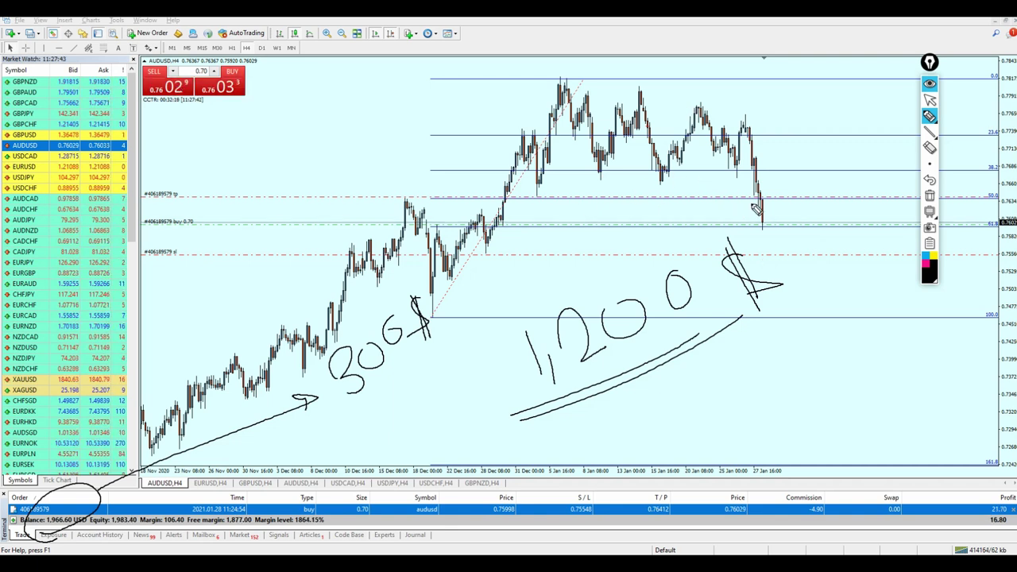
{"action": "mouse_move", "coordinate": [761, 167]}
{"action": "left_mouse_down"}
{"action": "mouse_move", "coordinate": [779, 131]}
{"action": "mouse_move", "coordinate": [777, 161]}
{"action": "left_mouse_up"}
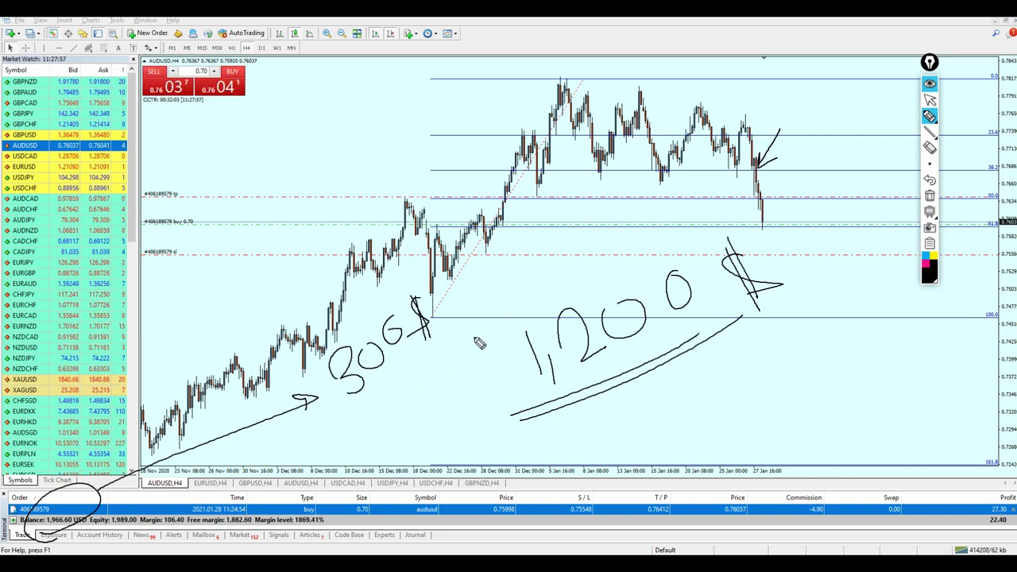
{"action": "mouse_move", "coordinate": [351, 409]}
{"action": "left_mouse_down"}
{"action": "mouse_move", "coordinate": [439, 347]}
{"action": "mouse_move", "coordinate": [423, 365]}
{"action": "mouse_move", "coordinate": [437, 342]}
{"action": "left_mouse_up"}
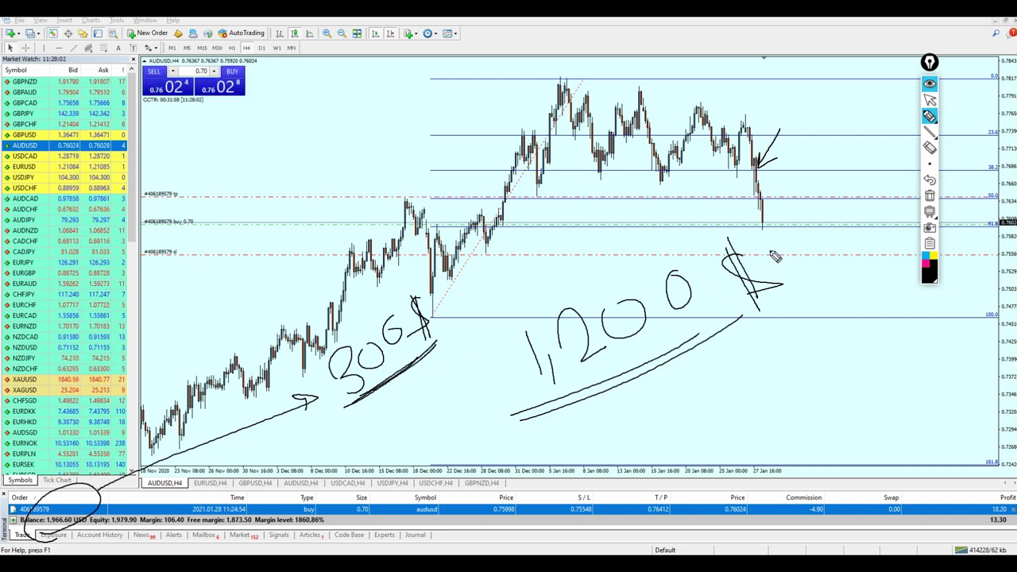
{"action": "left_click_drag", "start_coordinate": [789, 205], "coordinate": [784, 200]}
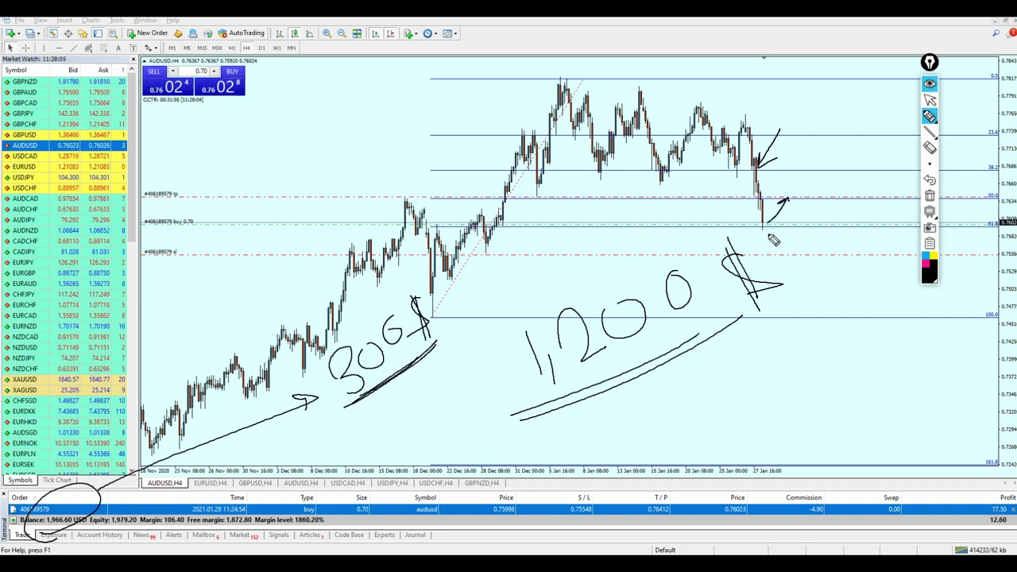
{"action": "mouse_move", "coordinate": [785, 252]}
{"action": "left_mouse_down"}
{"action": "mouse_move", "coordinate": [777, 257]}
{"action": "mouse_move", "coordinate": [799, 282]}
{"action": "left_mouse_up"}
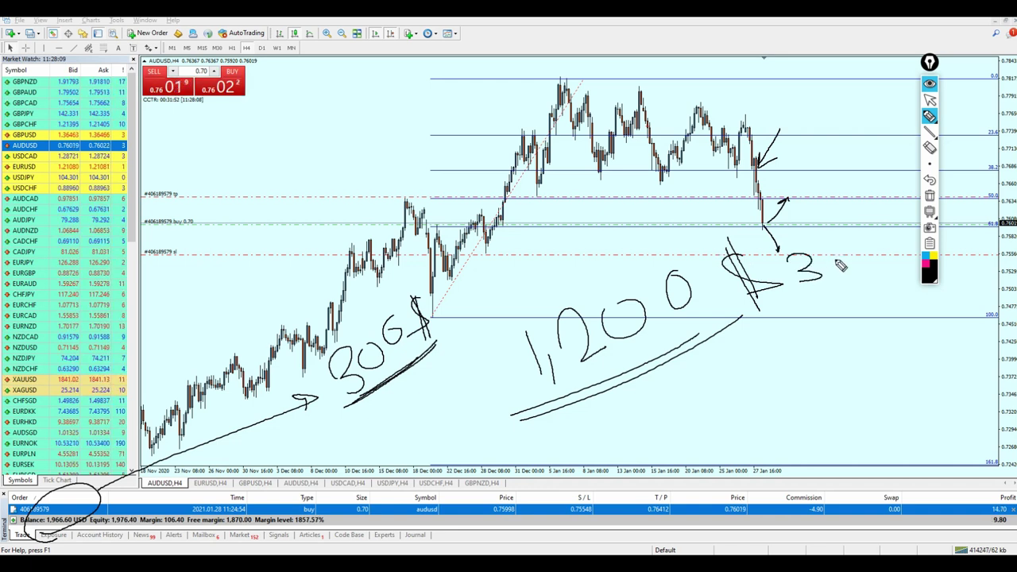
{"action": "left_click_drag", "start_coordinate": [836, 243], "coordinate": [841, 254]}
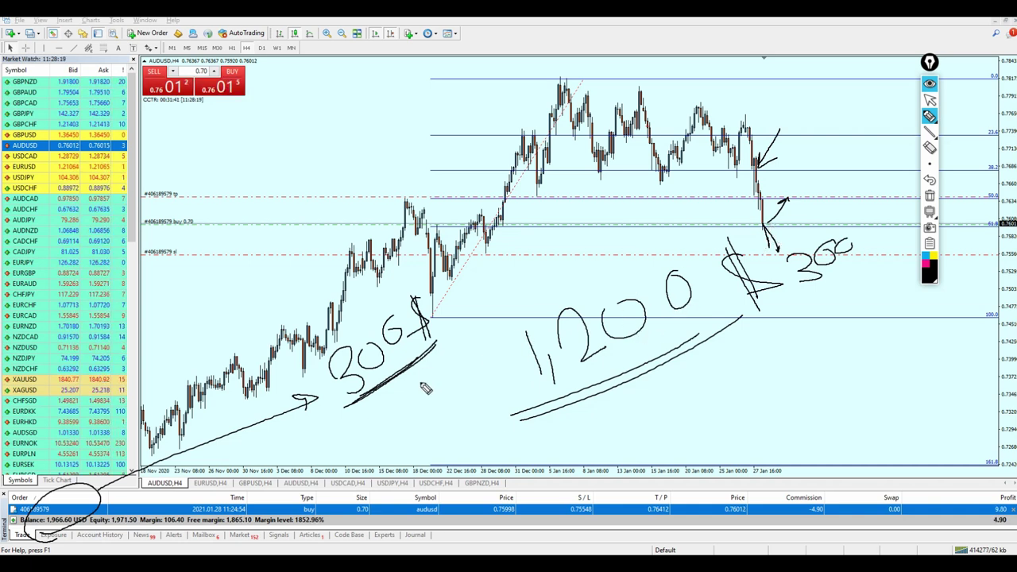
Circle 306$, write £50 with two underlines and an arrow, then wipe all ink
{"action": "mouse_move", "coordinate": [369, 411]}
{"action": "left_mouse_down"}
{"action": "mouse_move", "coordinate": [327, 392]}
{"action": "mouse_move", "coordinate": [388, 403]}
{"action": "left_mouse_up"}
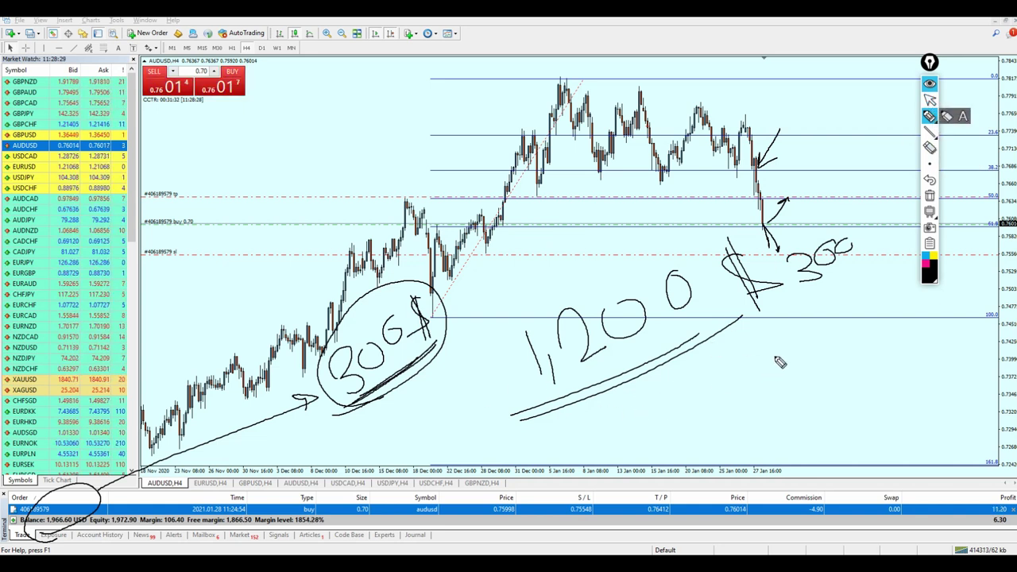
{"action": "left_click_drag", "start_coordinate": [714, 395], "coordinate": [773, 367]}
{"action": "left_click_drag", "start_coordinate": [748, 425], "coordinate": [767, 361]}
{"action": "left_click_drag", "start_coordinate": [727, 415], "coordinate": [776, 397]}
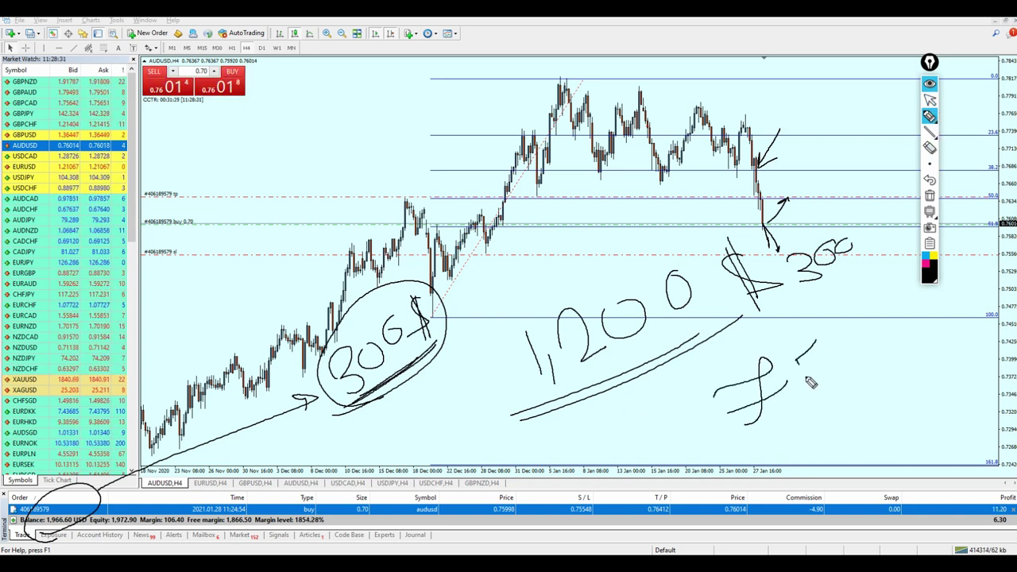
{"action": "mouse_move", "coordinate": [845, 360]}
{"action": "left_mouse_down"}
{"action": "mouse_move", "coordinate": [855, 342]}
{"action": "mouse_move", "coordinate": [752, 425]}
{"action": "left_mouse_up"}
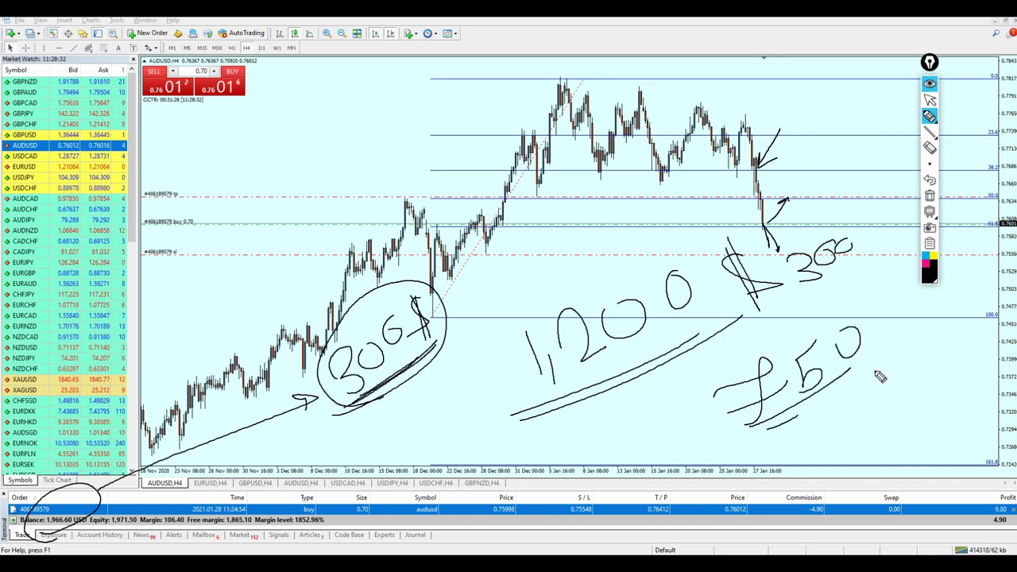
{"action": "left_click_drag", "start_coordinate": [877, 369], "coordinate": [749, 427]}
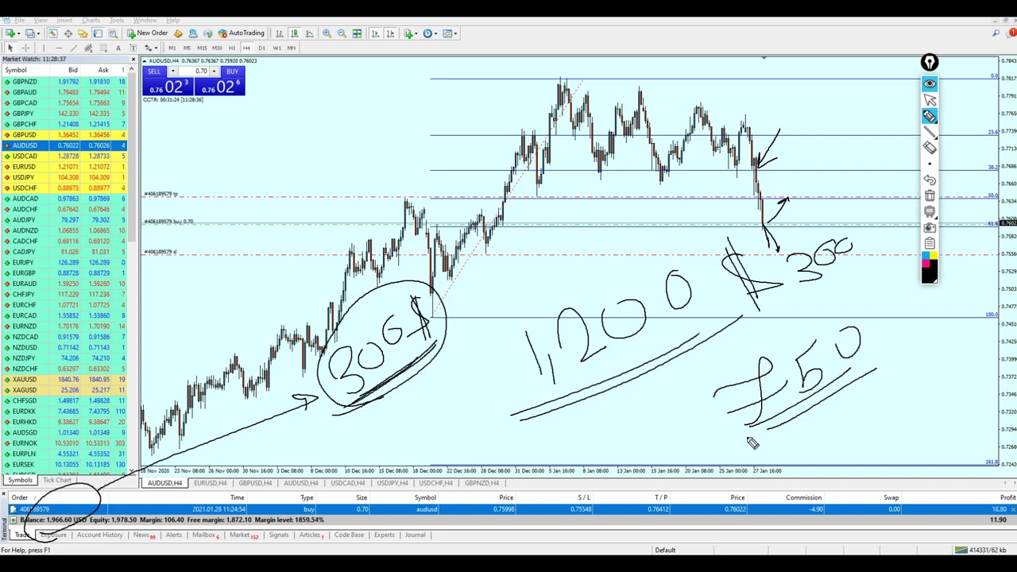
{"action": "left_click_drag", "start_coordinate": [793, 407], "coordinate": [676, 447]}
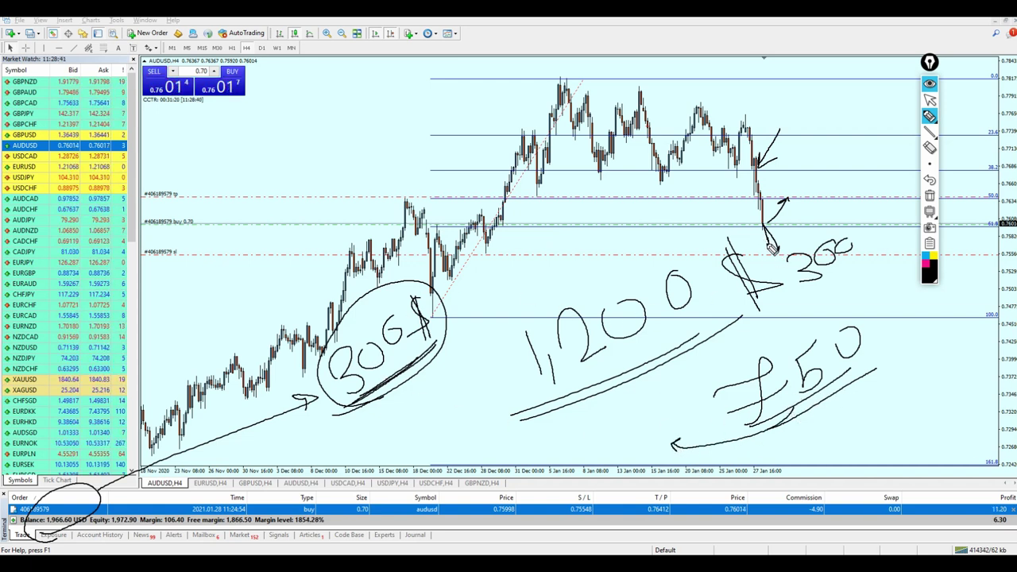
{"action": "left_click_drag", "start_coordinate": [759, 451], "coordinate": [873, 376]}
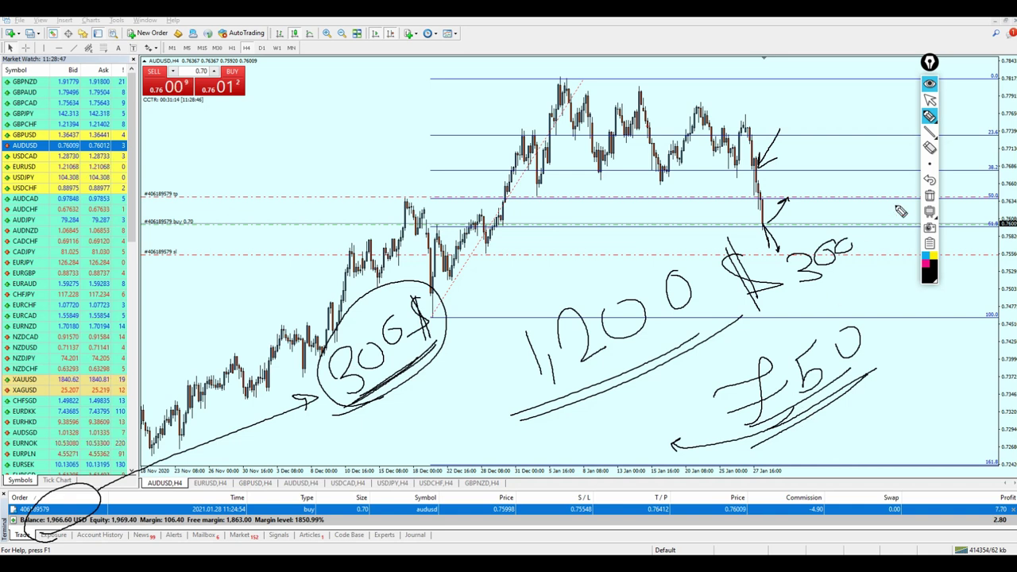
{"action": "left_click", "coordinate": [930, 99]}
Draw a blue ascending trendline from the November low up through the December low
{"action": "left_click", "coordinate": [930, 196]}
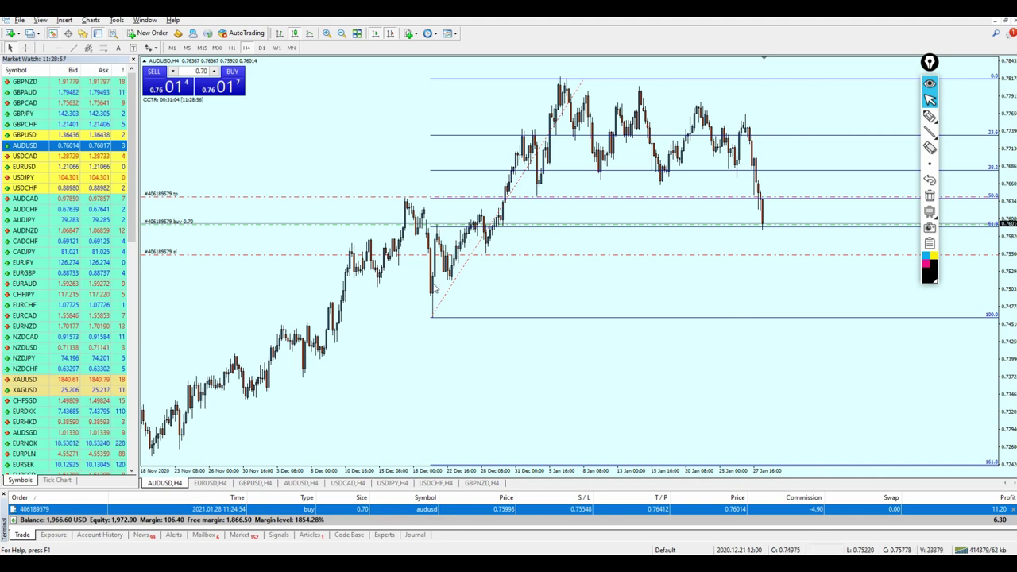
{"action": "left_click", "coordinate": [75, 49]}
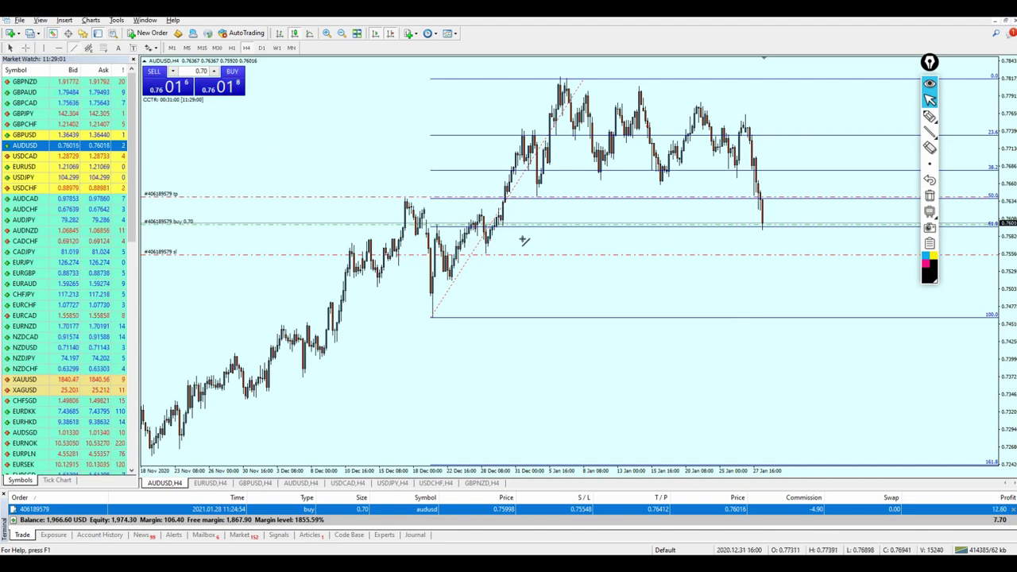
{"action": "left_click_drag", "start_coordinate": [160, 457], "coordinate": [235, 428]}
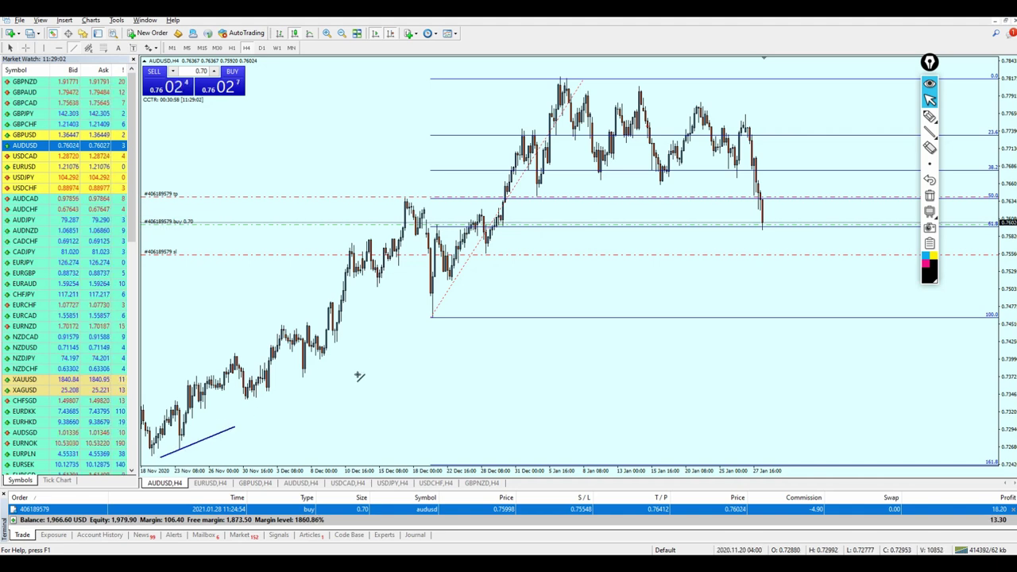
{"action": "left_click_drag", "start_coordinate": [358, 377], "coordinate": [851, 123]}
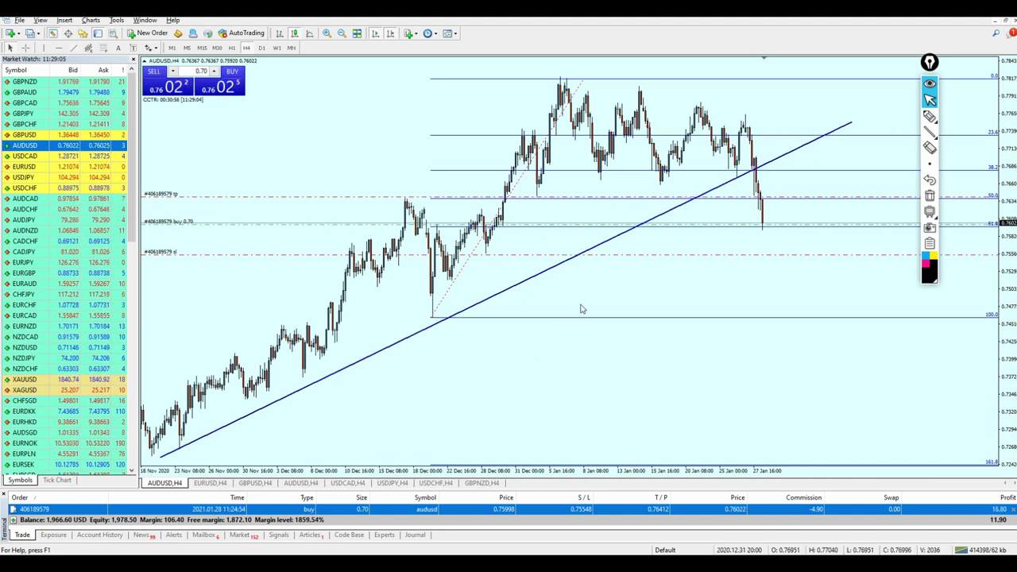
Mark both trendline touches with V sketches and trace the latest drop with the marker
{"action": "left_click", "coordinate": [930, 116]}
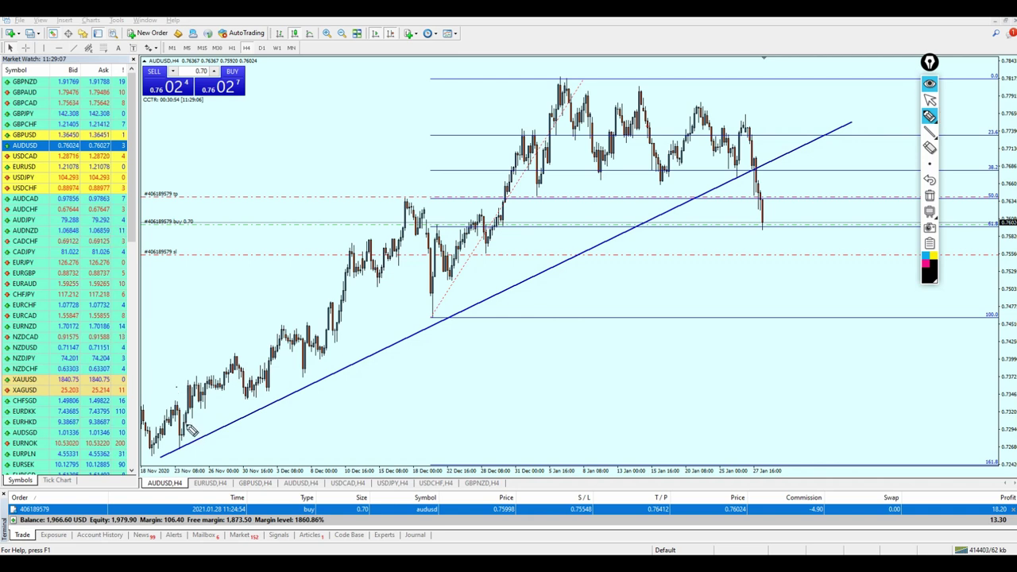
{"action": "left_click_drag", "start_coordinate": [177, 388], "coordinate": [270, 360]}
{"action": "mouse_move", "coordinate": [402, 272]}
{"action": "left_mouse_down"}
{"action": "mouse_move", "coordinate": [460, 279]}
{"action": "mouse_move", "coordinate": [477, 240]}
{"action": "left_mouse_up"}
{"action": "mouse_move", "coordinate": [719, 133]}
{"action": "left_mouse_down"}
{"action": "mouse_move", "coordinate": [740, 175]}
{"action": "mouse_move", "coordinate": [749, 135]}
{"action": "left_mouse_up"}
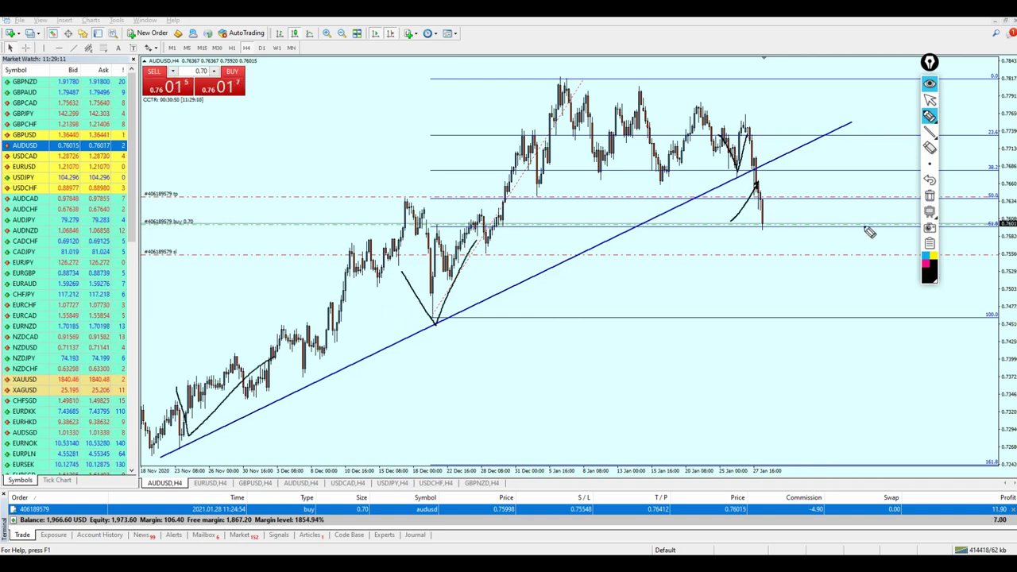
Erase the marker sketches, then sketch the drop, circle the current price, draw a level and bounce
{"action": "left_click", "coordinate": [930, 195]}
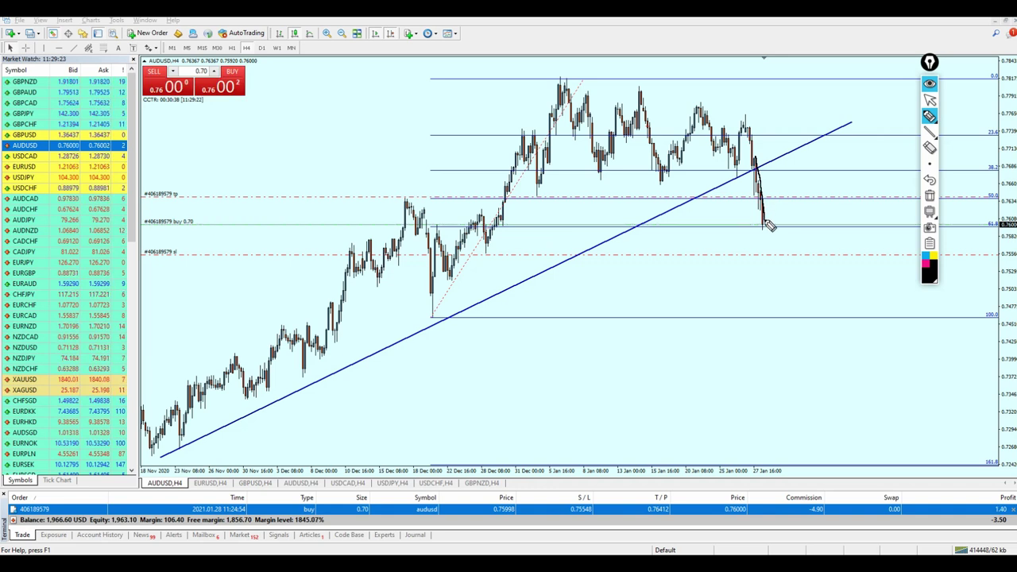
{"action": "left_click_drag", "start_coordinate": [755, 162], "coordinate": [768, 221]}
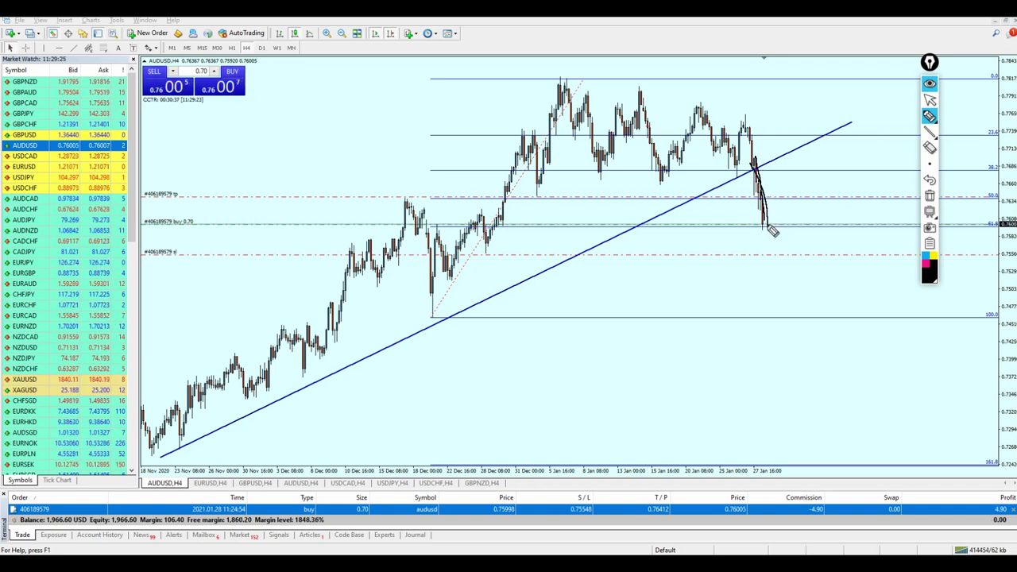
{"action": "mouse_move", "coordinate": [1007, 248]}
{"action": "left_mouse_down"}
{"action": "mouse_move", "coordinate": [984, 231]}
{"action": "mouse_move", "coordinate": [992, 241]}
{"action": "left_mouse_up"}
{"action": "left_click_drag", "start_coordinate": [713, 240], "coordinate": [908, 220]}
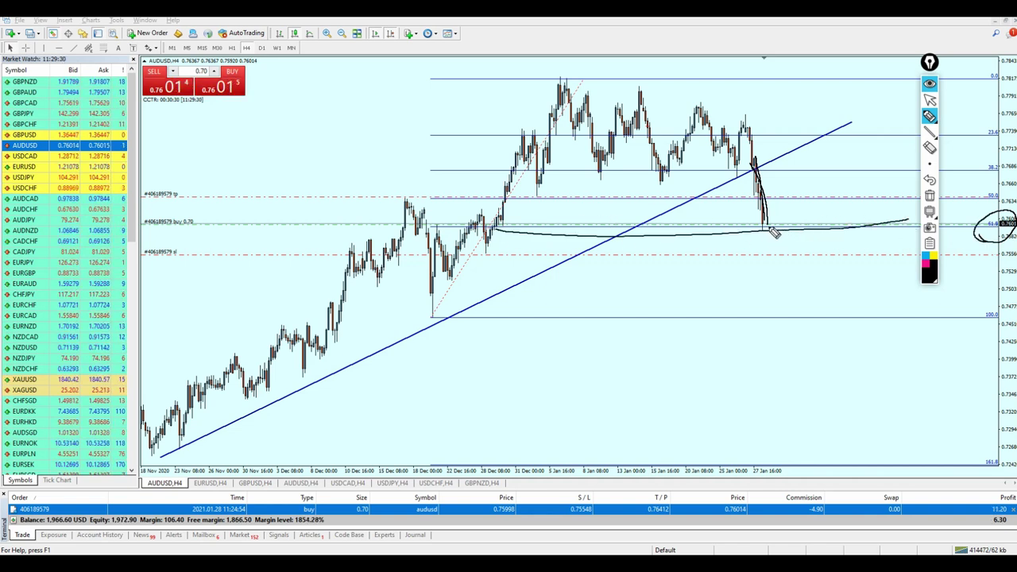
{"action": "mouse_move", "coordinate": [786, 216]}
{"action": "left_mouse_down"}
{"action": "mouse_move", "coordinate": [805, 147]}
{"action": "mouse_move", "coordinate": [813, 159]}
{"action": "left_mouse_up"}
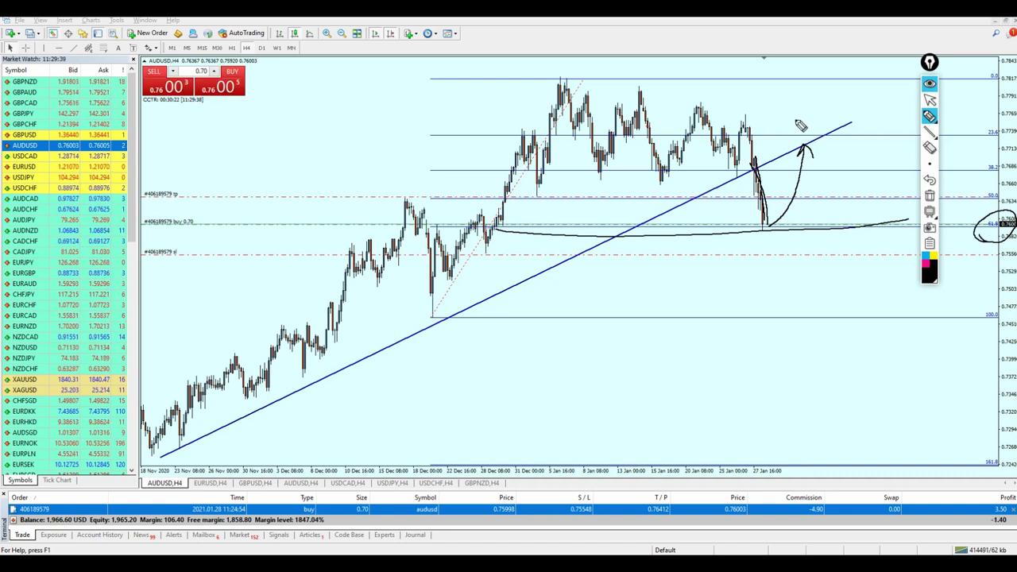
Write RTL with a falling arrow, circle the current dip, then clear every hand-drawn sketch
{"action": "mouse_move", "coordinate": [794, 115]}
{"action": "left_mouse_down"}
{"action": "mouse_move", "coordinate": [795, 99]}
{"action": "mouse_move", "coordinate": [804, 131]}
{"action": "left_mouse_up"}
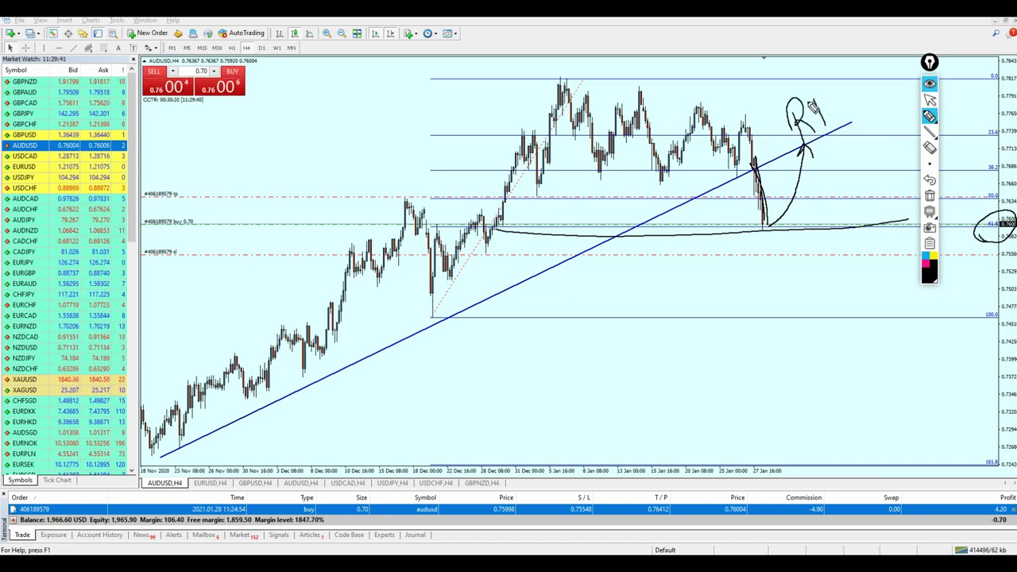
{"action": "left_click_drag", "start_coordinate": [834, 97], "coordinate": [852, 110]}
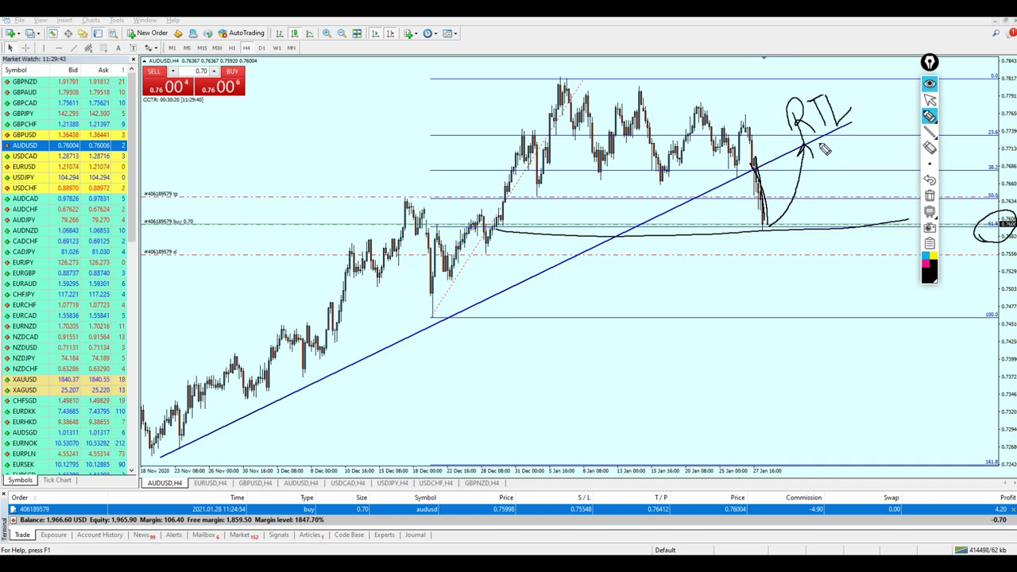
{"action": "mouse_move", "coordinate": [811, 148]}
{"action": "left_mouse_down"}
{"action": "mouse_move", "coordinate": [909, 368]}
{"action": "mouse_move", "coordinate": [878, 363]}
{"action": "left_mouse_up"}
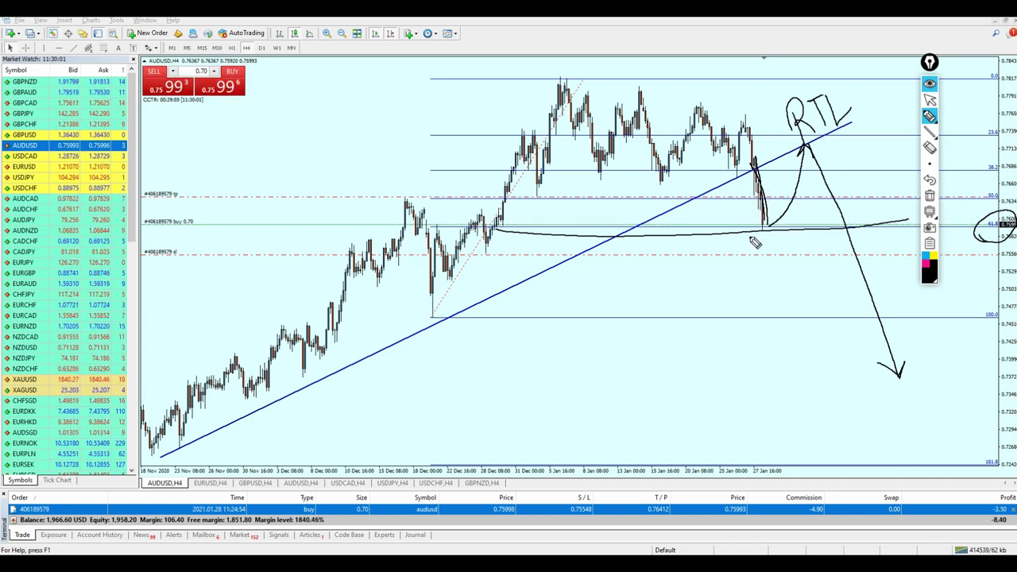
{"action": "left_click_drag", "start_coordinate": [755, 243], "coordinate": [754, 235]}
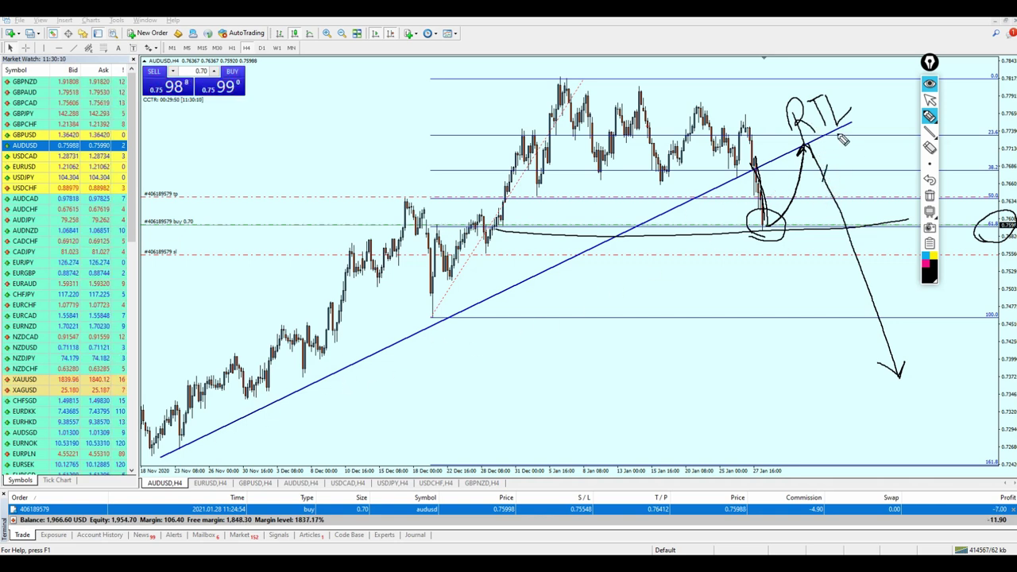
{"action": "left_click_drag", "start_coordinate": [838, 133], "coordinate": [853, 168]}
{"action": "left_click", "coordinate": [931, 197]}
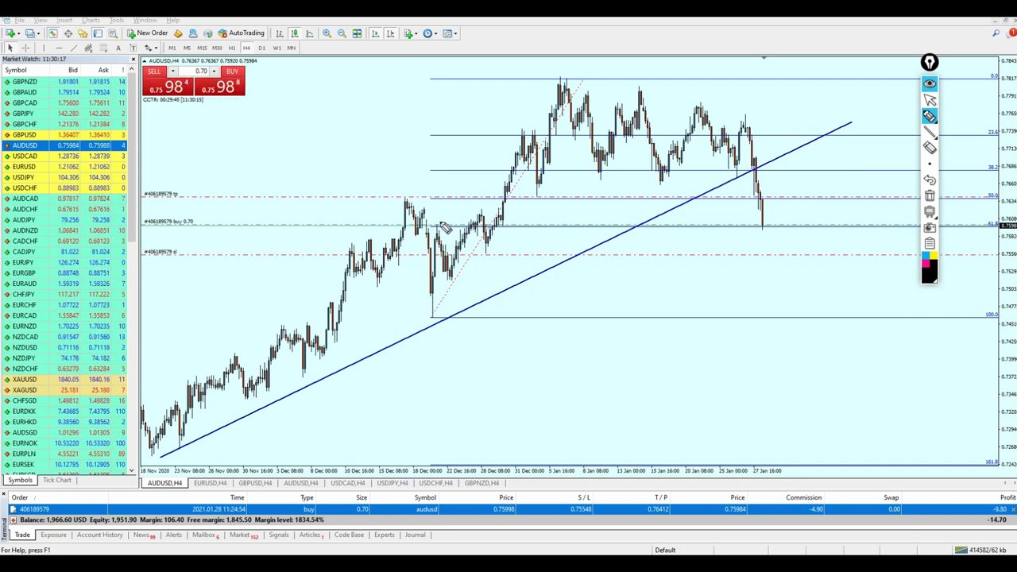
Circle the December retest points near the high, removing one stray pen stroke
{"action": "mouse_move", "coordinate": [437, 153]}
{"action": "left_mouse_down"}
{"action": "mouse_move", "coordinate": [438, 239]}
{"action": "mouse_move", "coordinate": [446, 221]}
{"action": "left_mouse_up"}
{"action": "left_click", "coordinate": [929, 208]}
{"action": "mouse_move", "coordinate": [434, 163]}
{"action": "left_mouse_down"}
{"action": "mouse_move", "coordinate": [446, 187]}
{"action": "mouse_move", "coordinate": [433, 240]}
{"action": "mouse_move", "coordinate": [485, 256]}
{"action": "mouse_move", "coordinate": [504, 235]}
{"action": "mouse_move", "coordinate": [492, 222]}
{"action": "mouse_move", "coordinate": [507, 237]}
{"action": "left_mouse_up"}
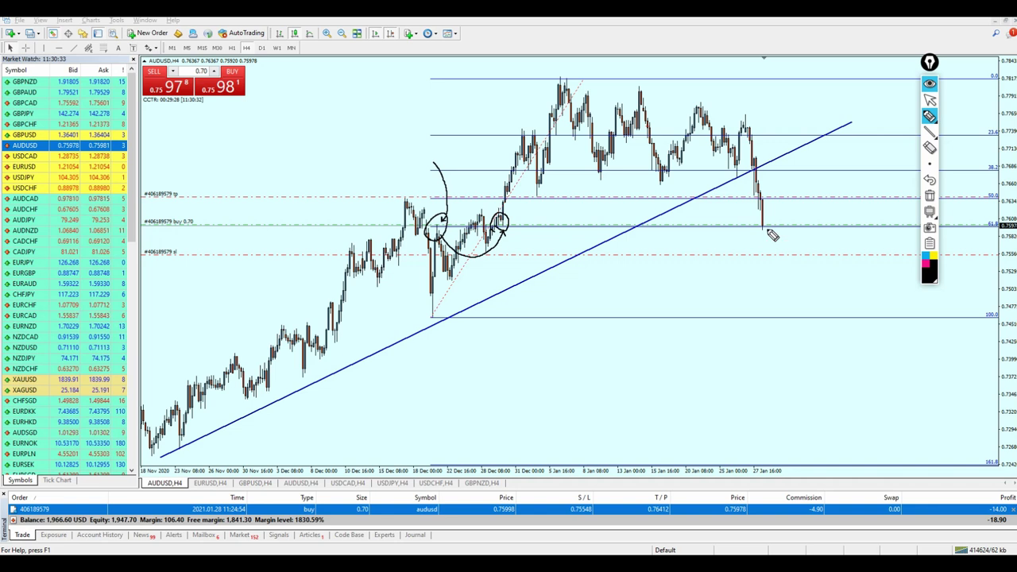
Write 1st and 2nd below the trendline and circle the note
{"action": "mouse_move", "coordinate": [612, 301]}
{"action": "left_mouse_down"}
{"action": "mouse_move", "coordinate": [594, 342]}
{"action": "mouse_move", "coordinate": [624, 356]}
{"action": "mouse_move", "coordinate": [636, 348]}
{"action": "left_mouse_up"}
{"action": "left_click_drag", "start_coordinate": [652, 298], "coordinate": [669, 343]}
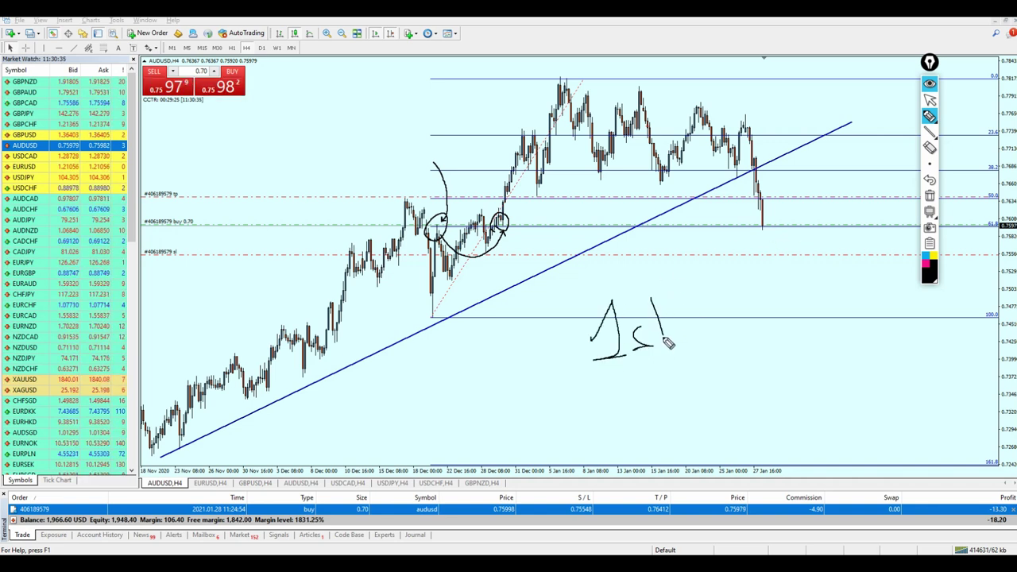
{"action": "mouse_move", "coordinate": [606, 388]}
{"action": "left_mouse_down"}
{"action": "mouse_move", "coordinate": [635, 413]}
{"action": "mouse_move", "coordinate": [689, 398]}
{"action": "left_mouse_up"}
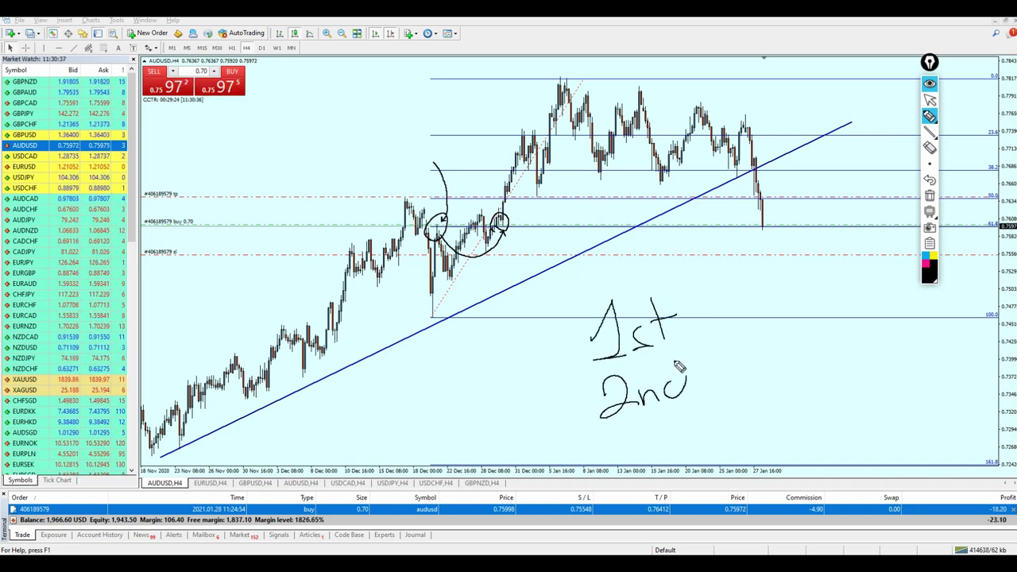
{"action": "left_click_drag", "start_coordinate": [673, 350], "coordinate": [694, 391]}
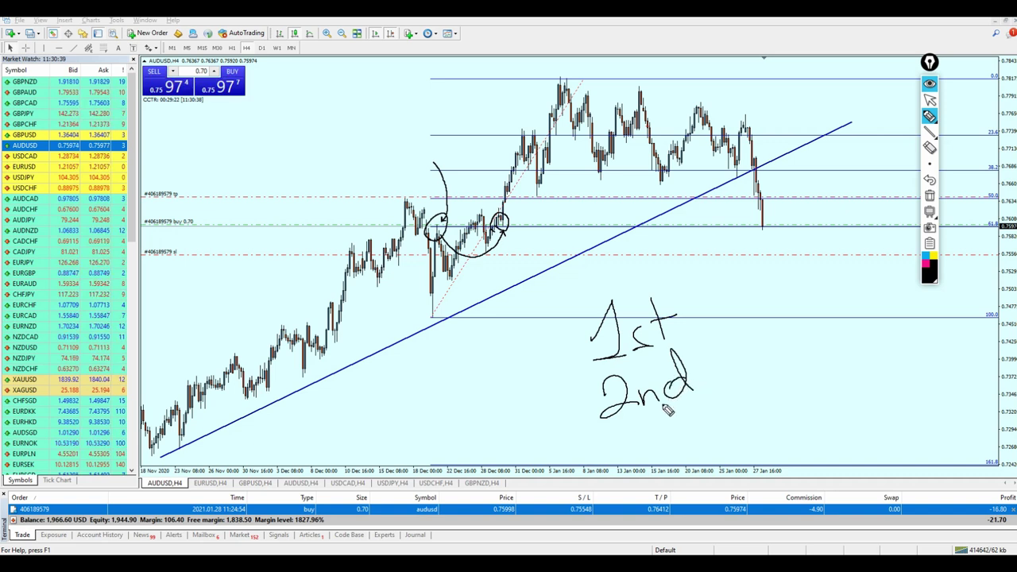
{"action": "mouse_move", "coordinate": [577, 447]}
{"action": "left_mouse_down"}
{"action": "mouse_move", "coordinate": [531, 409]}
{"action": "mouse_move", "coordinate": [641, 461]}
{"action": "left_mouse_up"}
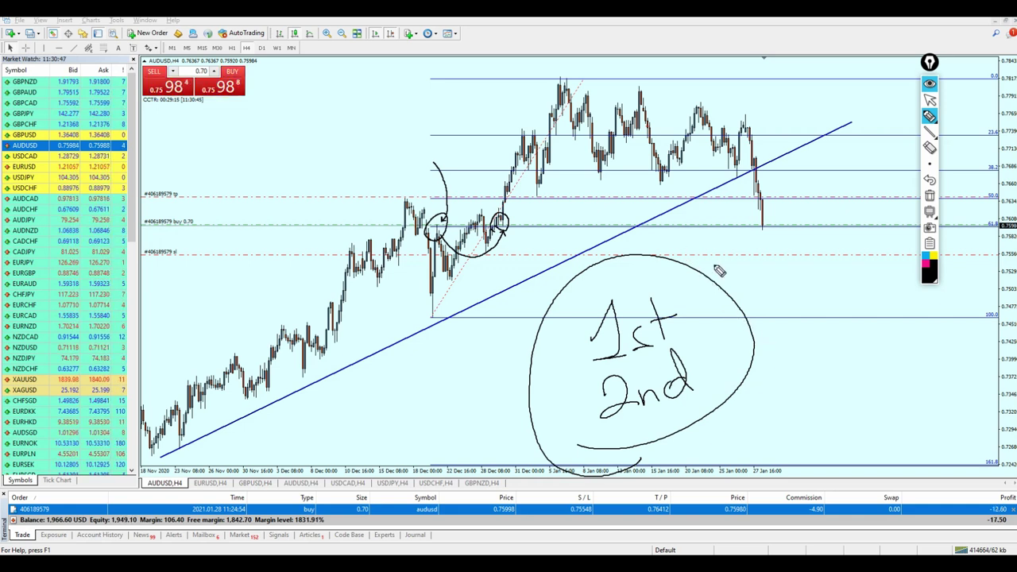
Clear all freehand notes with Ctrl+Shift+C and return to the normal cursor with Escape
{"action": "key", "text": "ctrl+shift+c"}
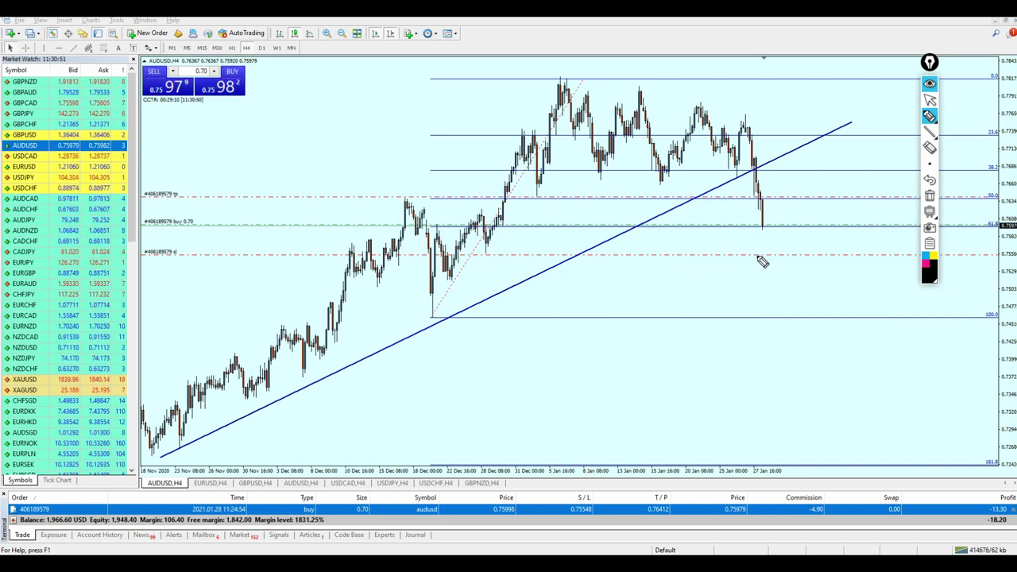
{"action": "key", "text": "Escape"}
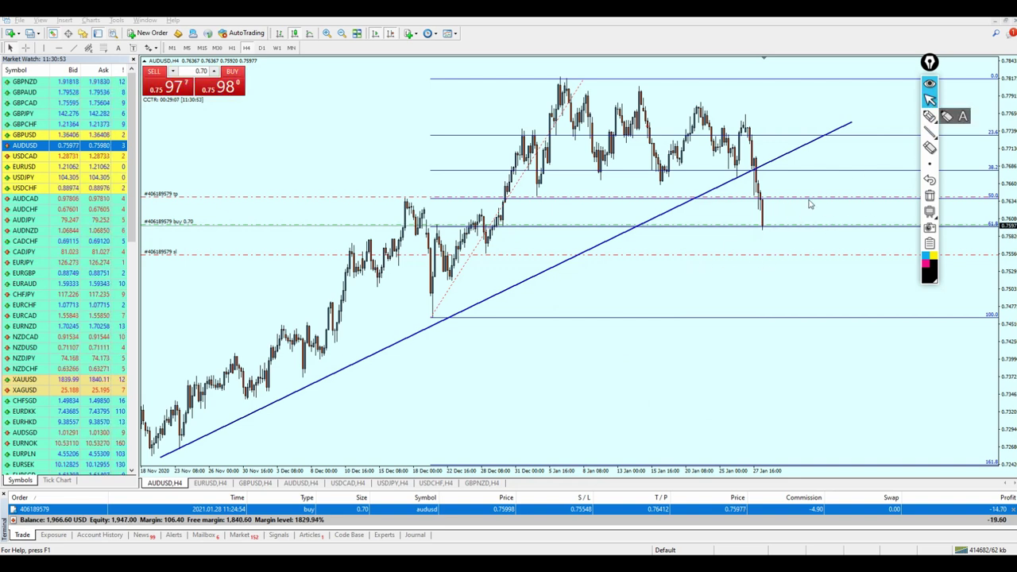